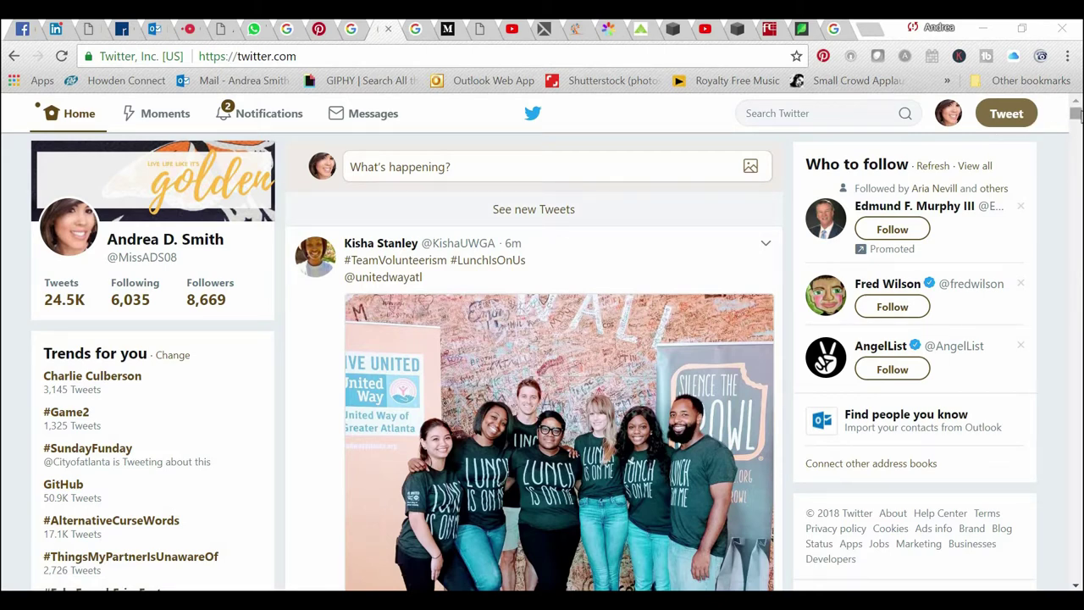
# Load tweetdeck.twitter.com in the browser tab that shows the Google home page
pyautogui.moveTo(1076, 114); pyautogui.dragTo(1076, 151)
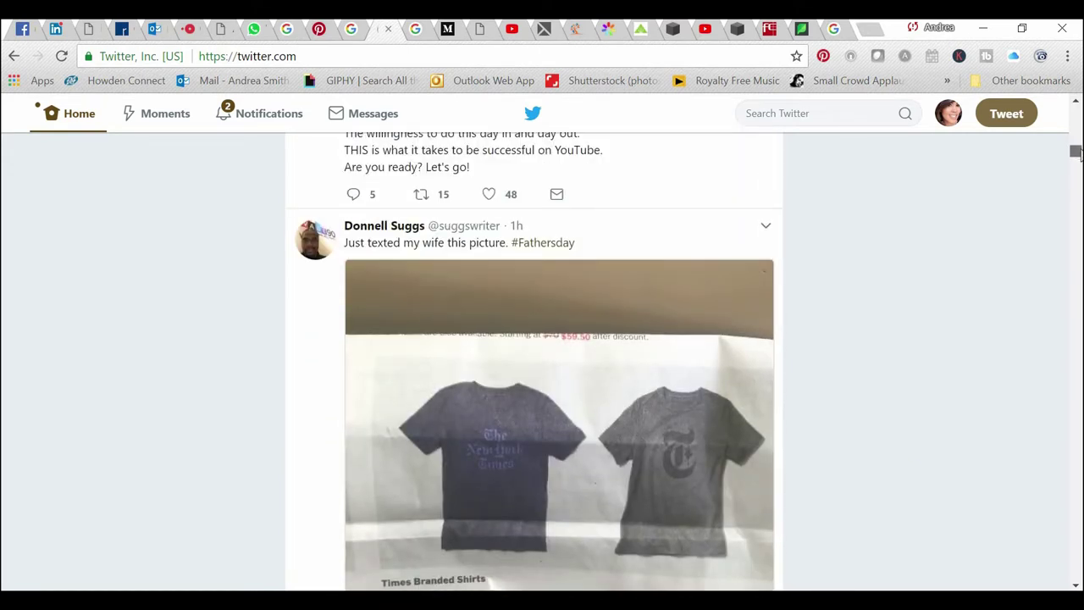
pyautogui.moveTo(1076, 151); pyautogui.dragTo(1025, 150)
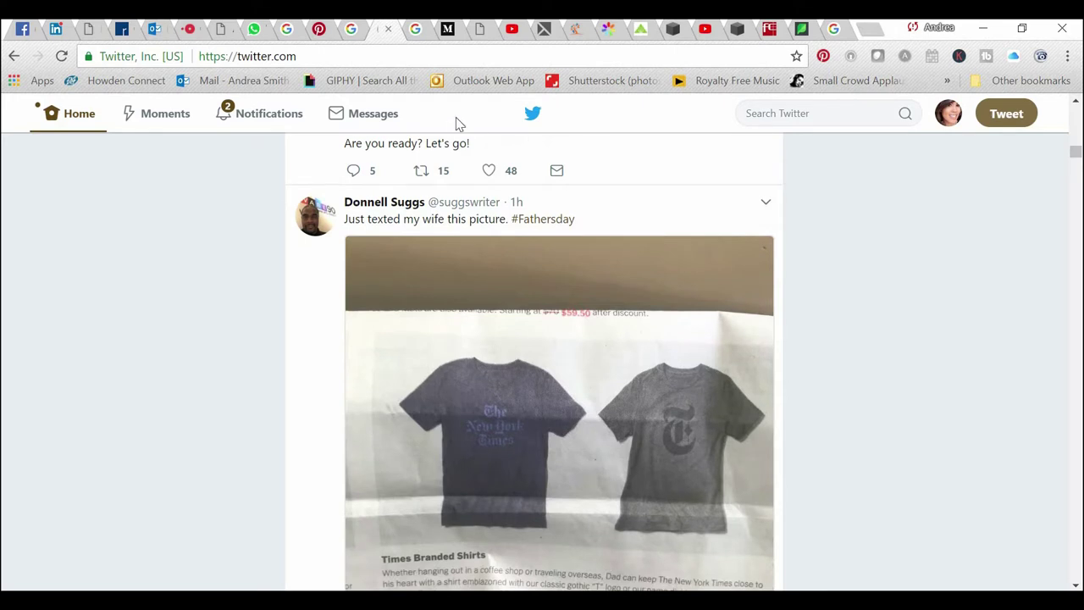
pyautogui.click(416, 43)
pyautogui.click(377, 62)
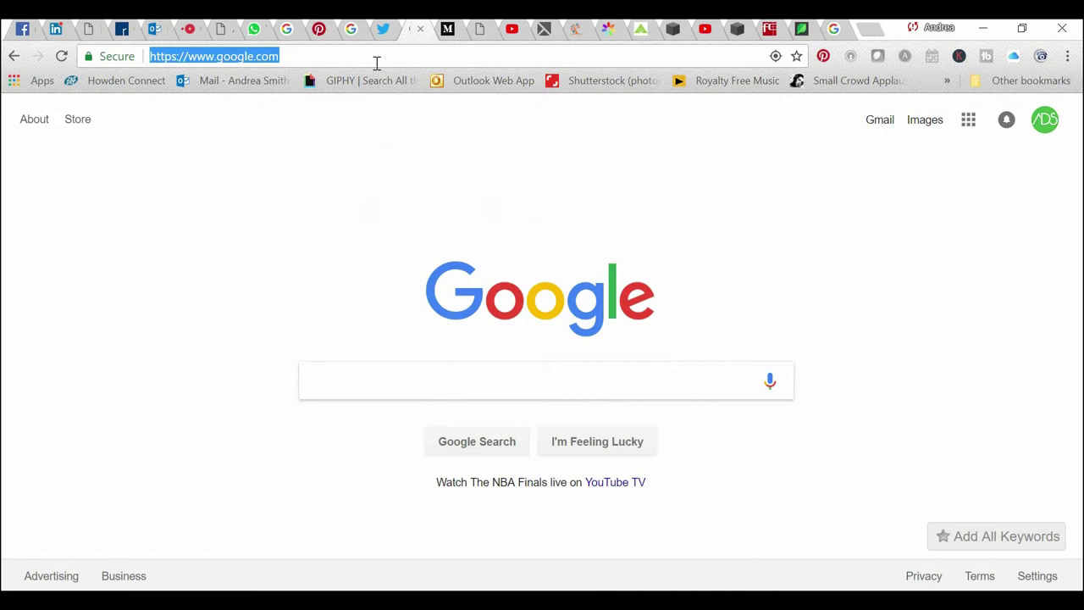
pyautogui.write('twe')
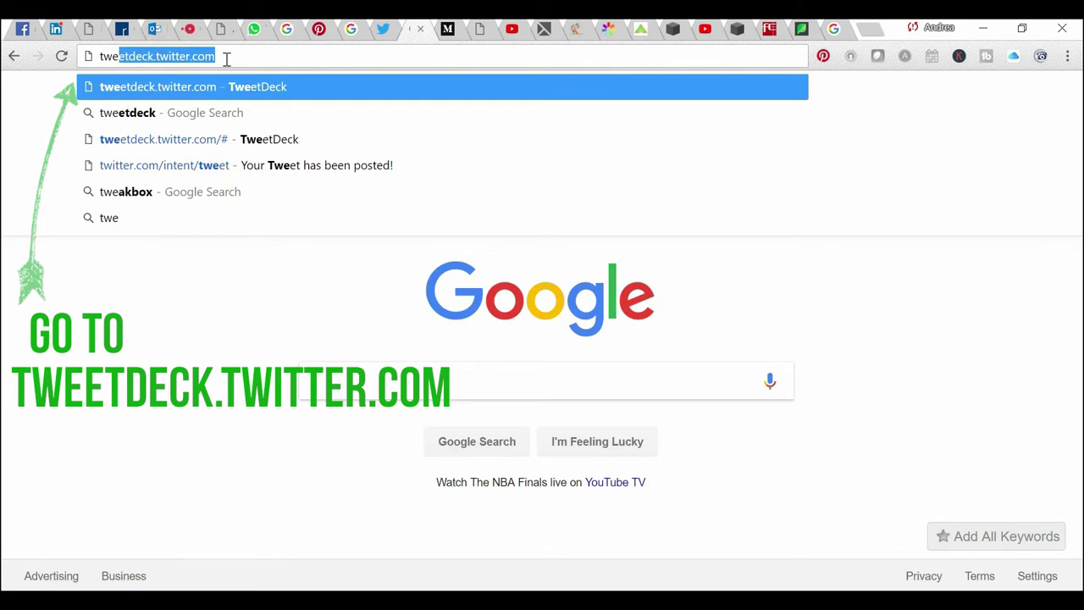
pyautogui.press('Return')
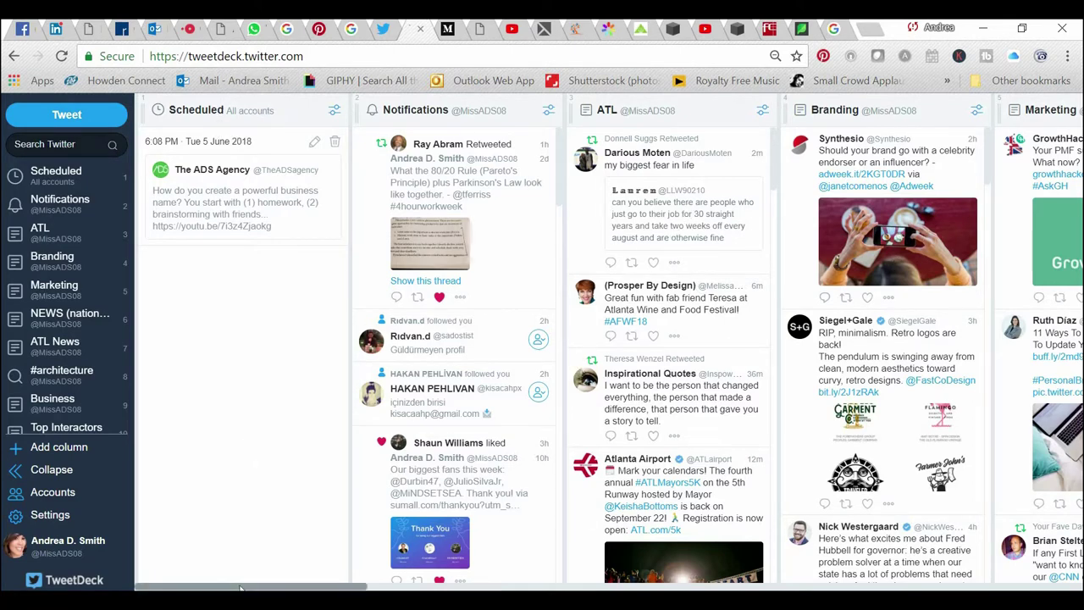
# Look through the TweetDeck columns as far as YouTubers and skim the recent tweets in that column
pyautogui.moveTo(259, 587); pyautogui.dragTo(662, 587)
pyautogui.moveTo(761, 589); pyautogui.dragTo(1014, 557)
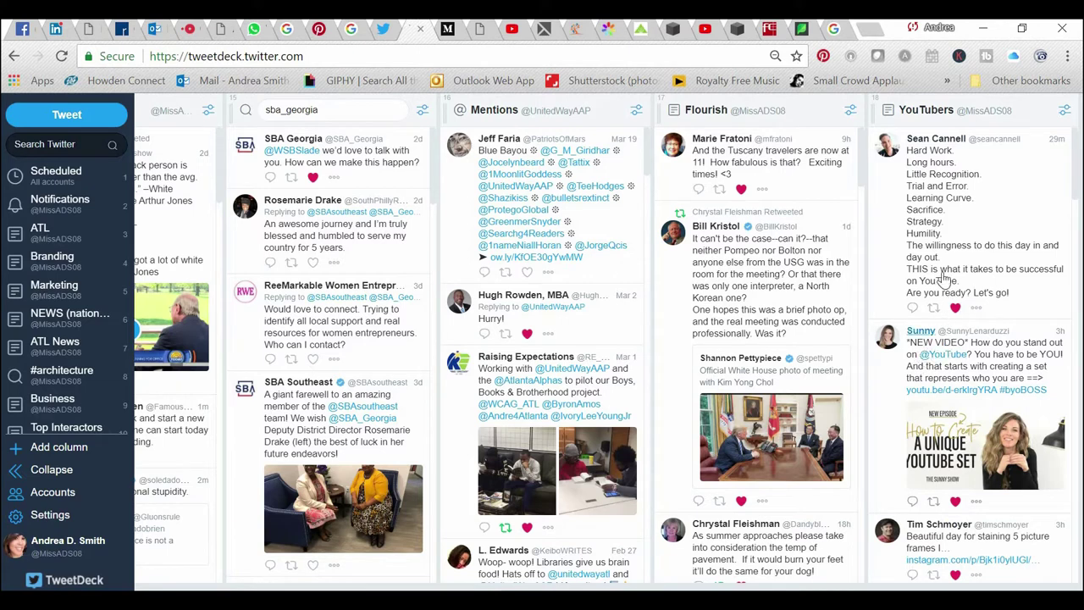
pyautogui.scroll(-1, 985, 378)
pyautogui.scroll(-1, 985, 379)
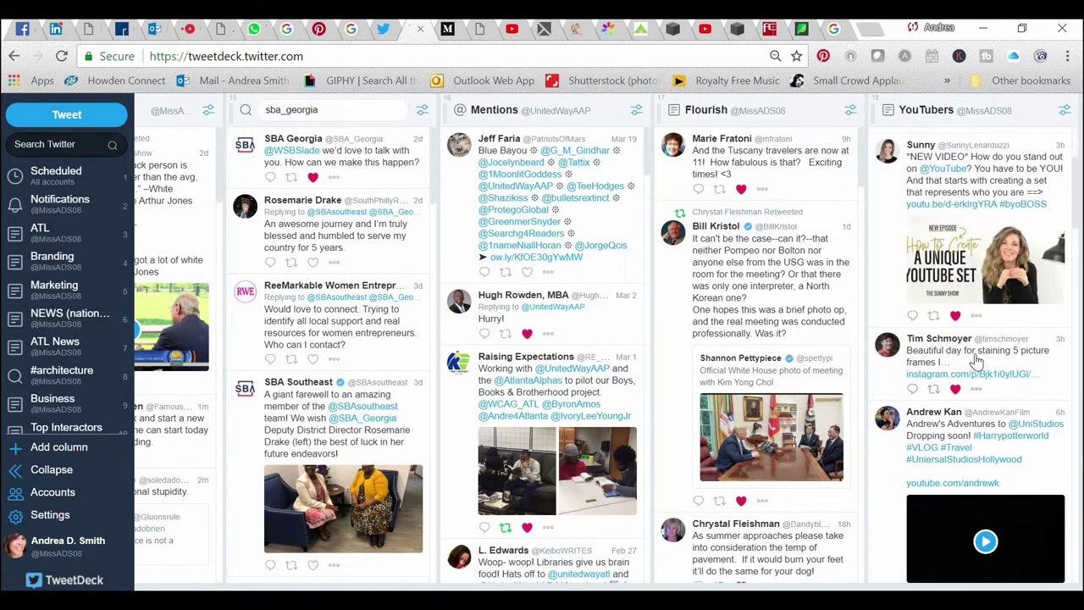
pyautogui.scroll(-1, 981, 427)
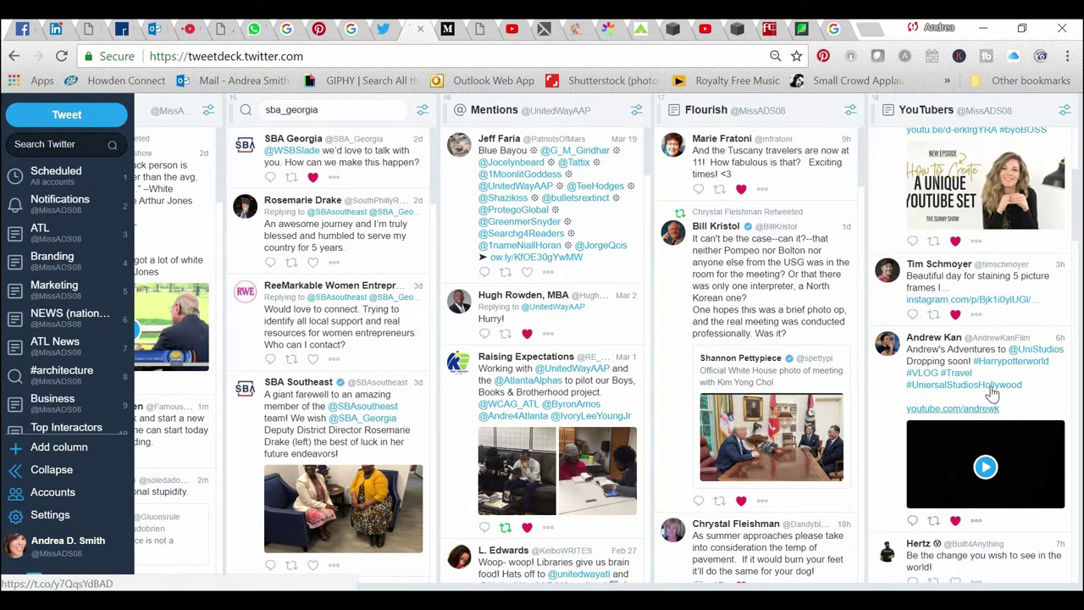
pyautogui.scroll(3, 1042, 334)
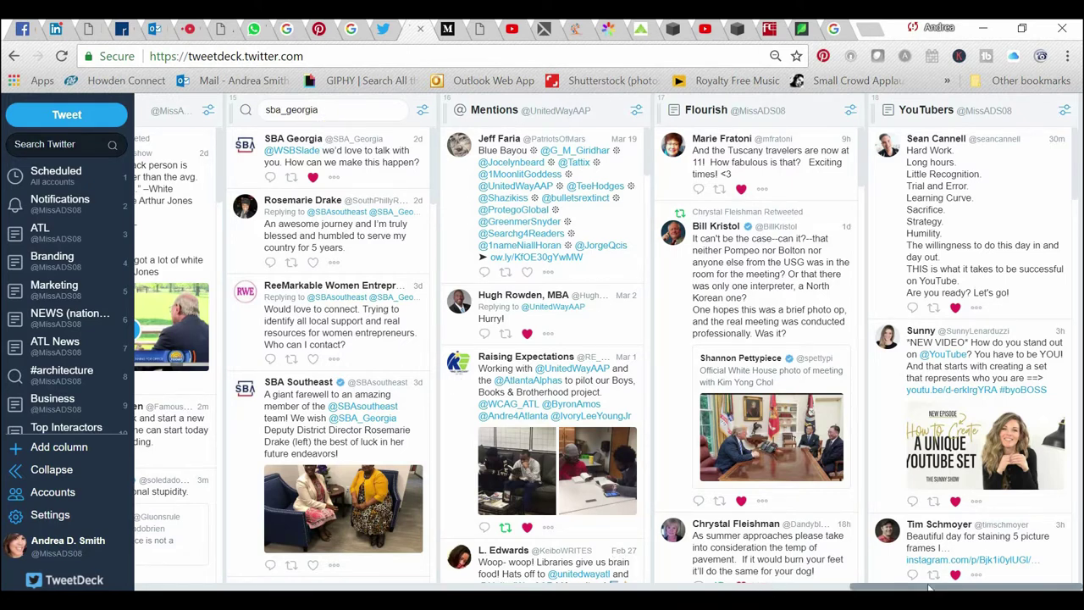
pyautogui.moveTo(932, 587); pyautogui.dragTo(780, 580)
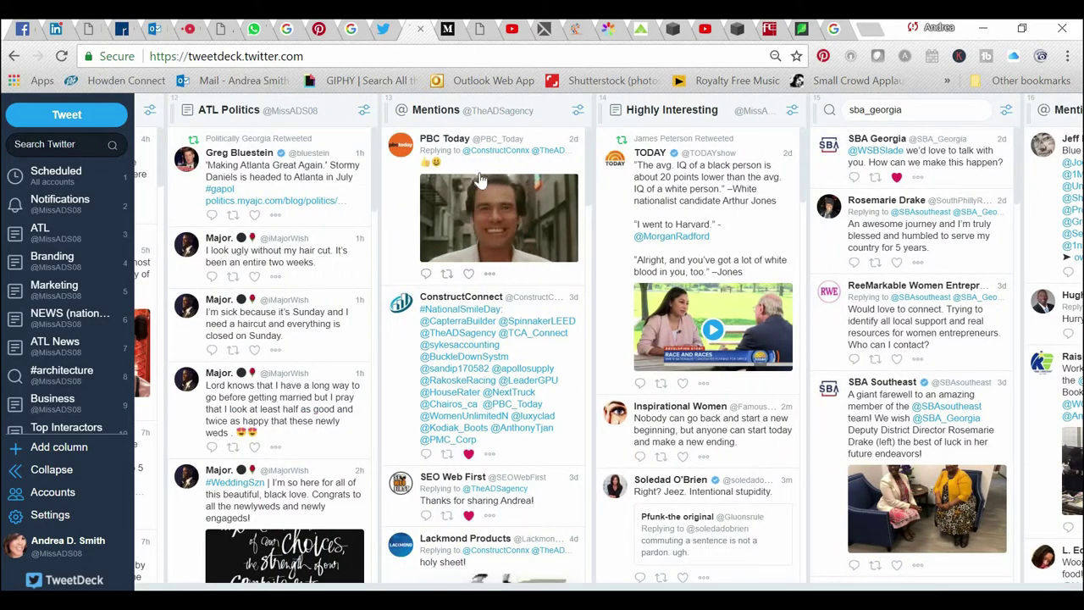
pyautogui.click(468, 275)
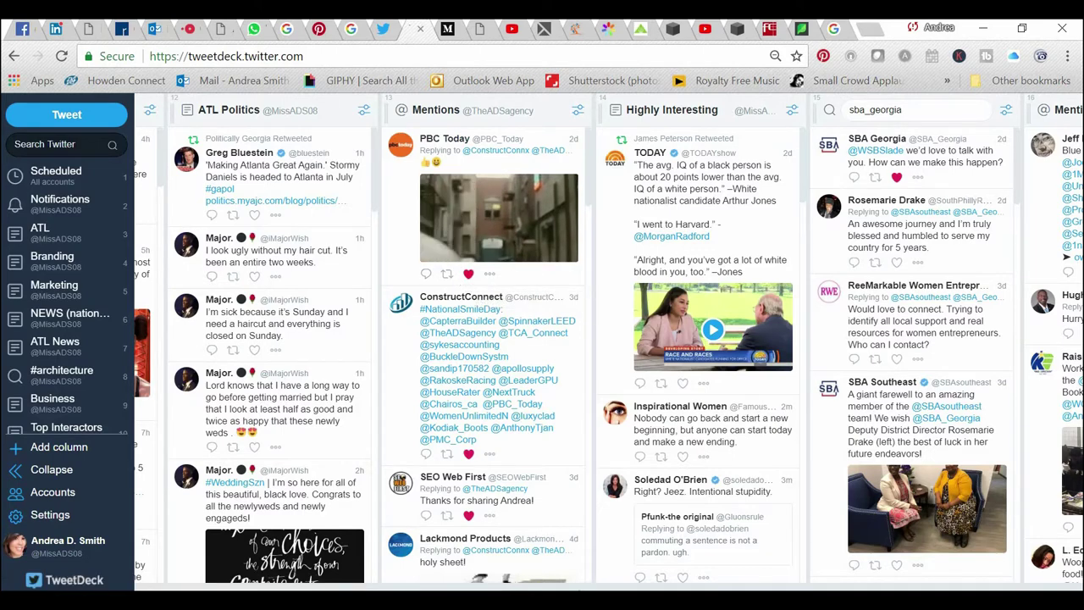
pyautogui.hscroll(-5, 858, 589)
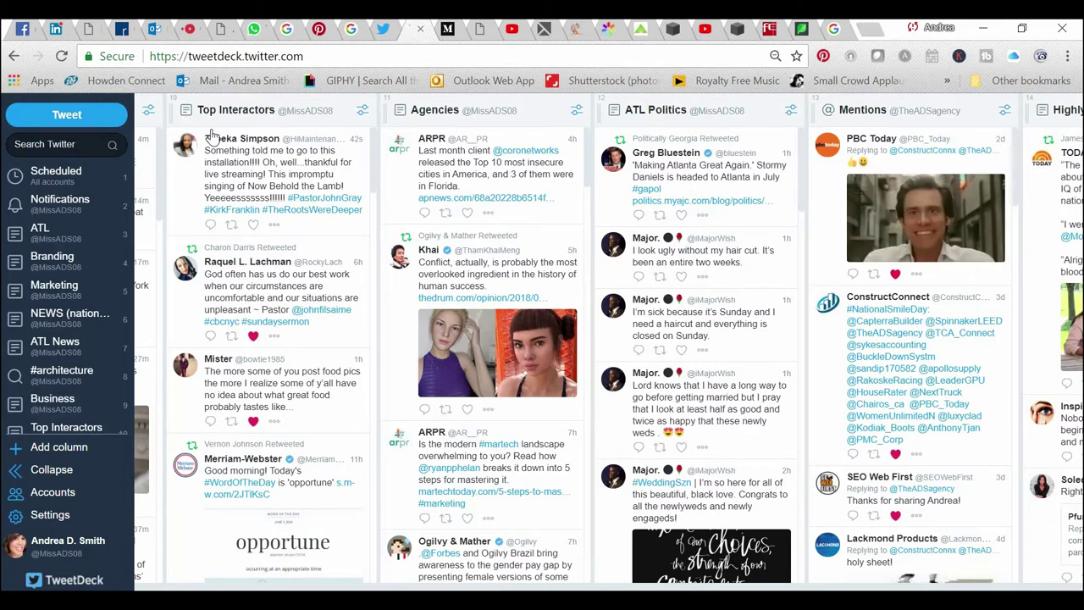
pyautogui.click(254, 225)
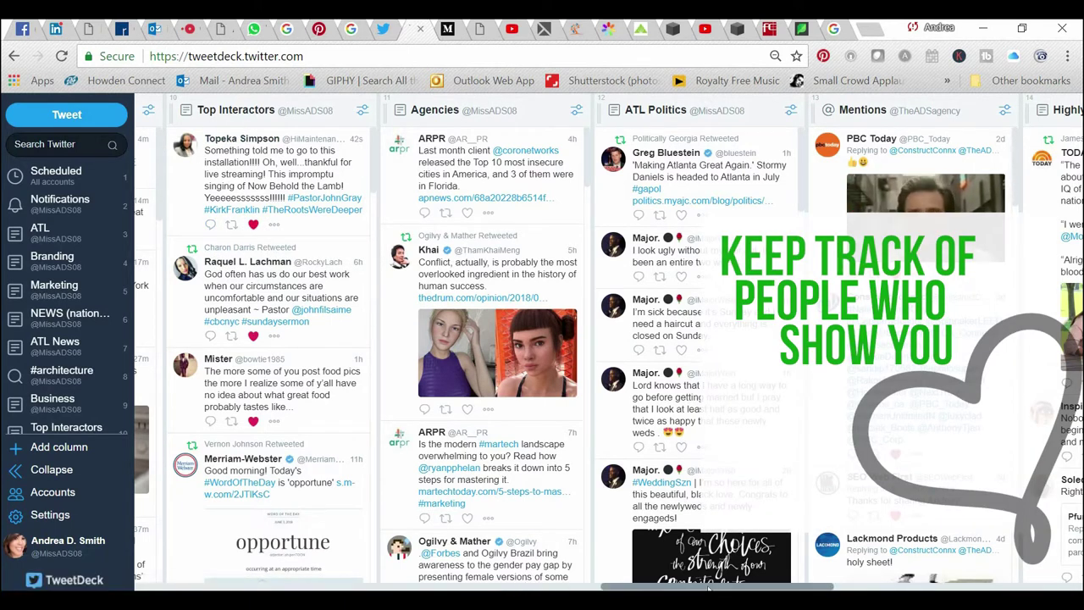
pyautogui.hscroll(-1, 705, 587)
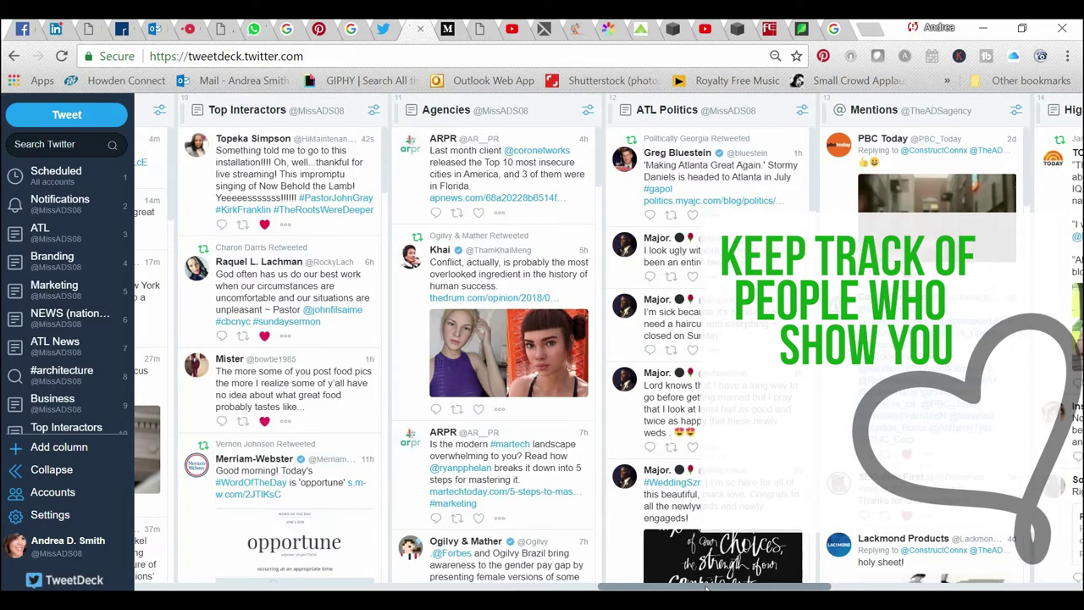
pyautogui.hscroll(-5, 706, 587)
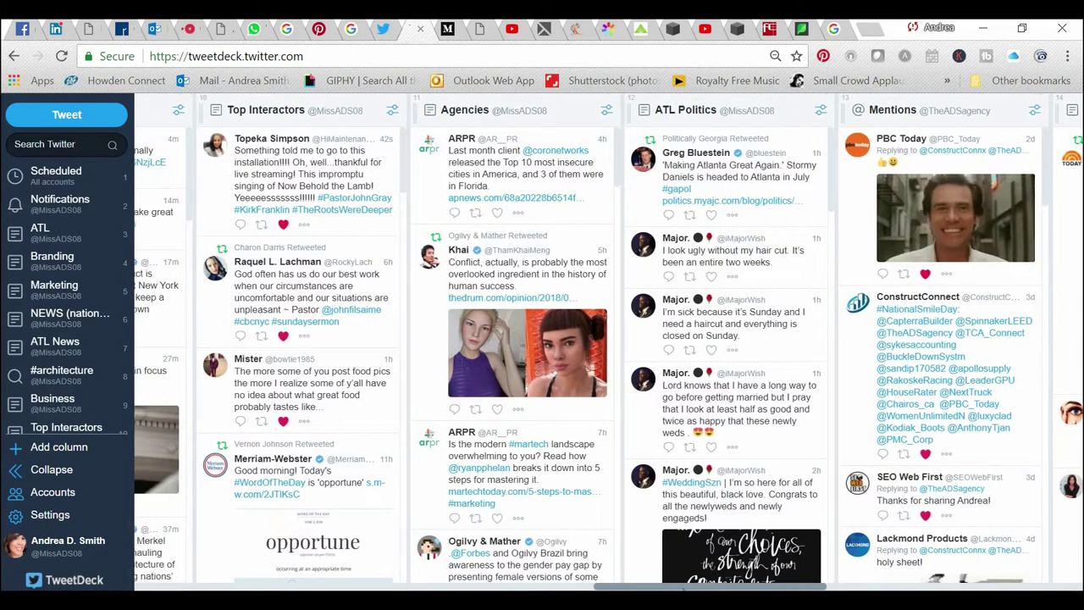
pyautogui.hscroll(-2, 706, 587)
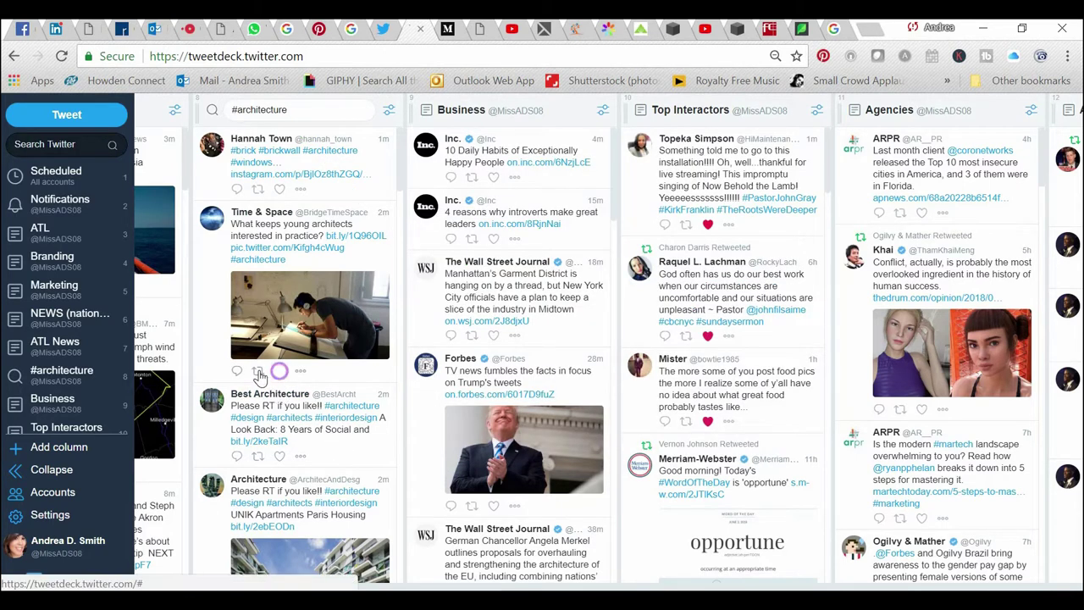
pyautogui.click(257, 371)
pyautogui.click(453, 321)
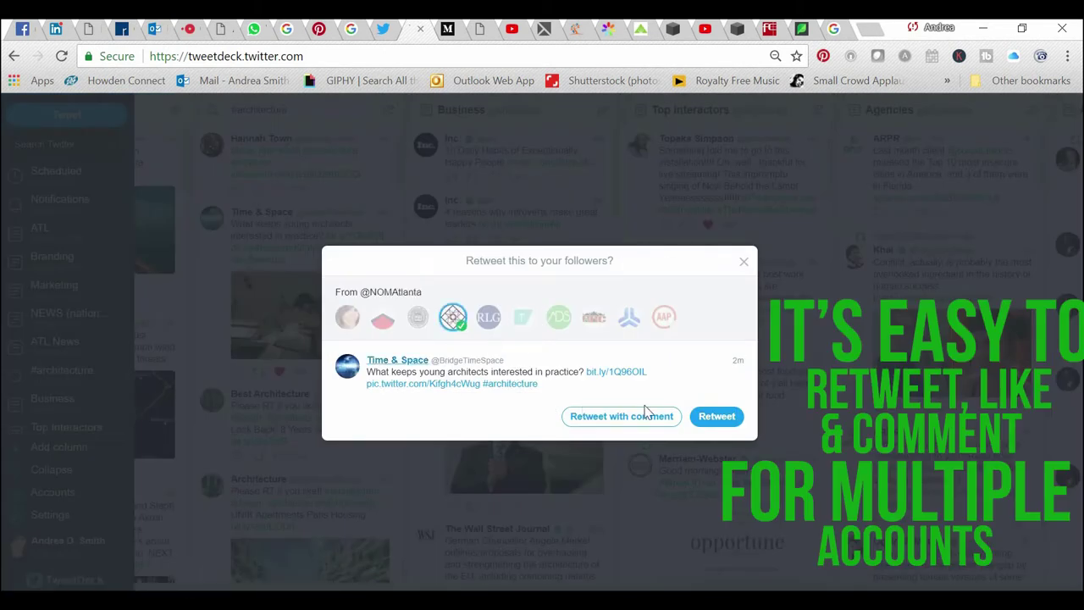
pyautogui.click(703, 417)
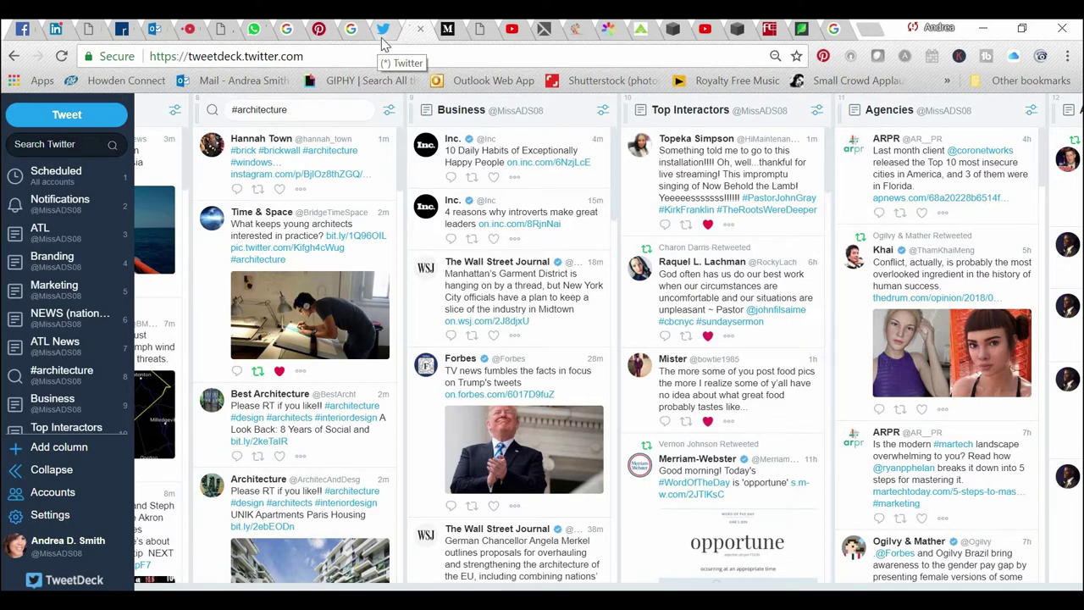
# Switch to the open Twitter page and go to the account's Lists
pyautogui.click(382, 39)
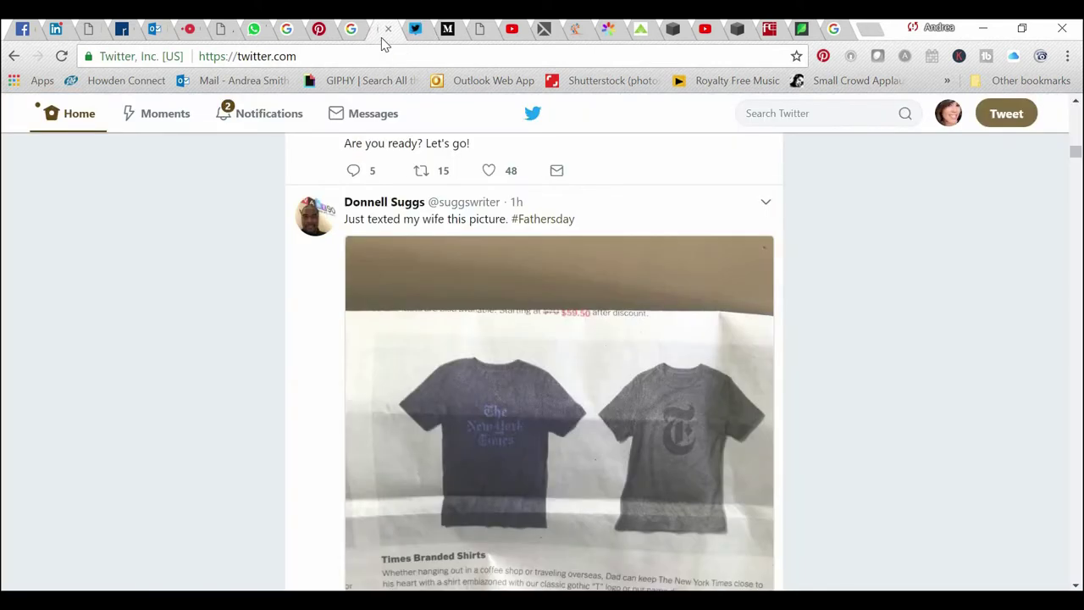
pyautogui.click(949, 126)
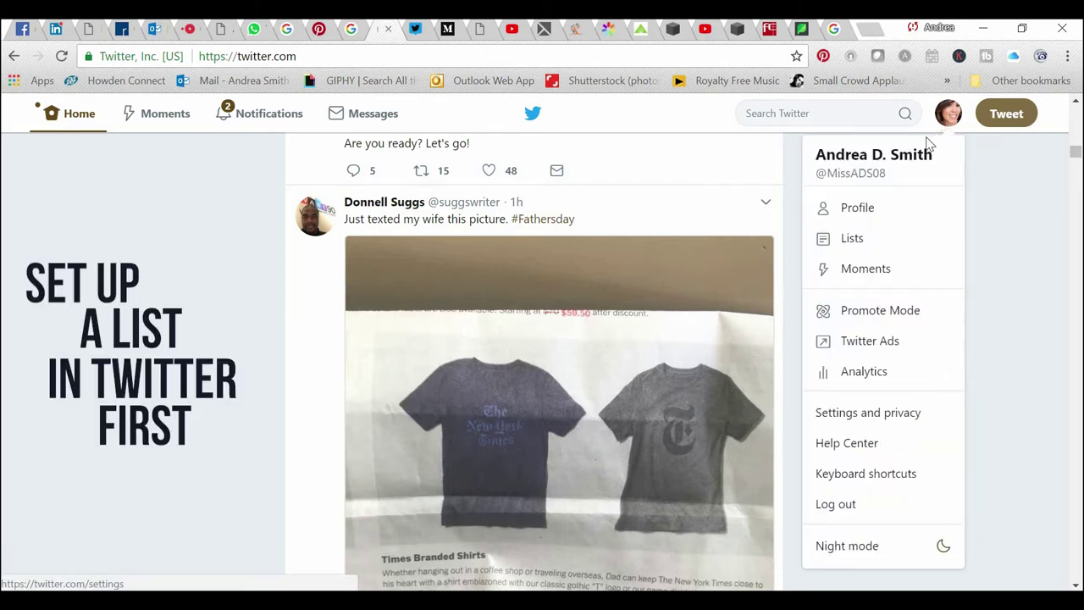
pyautogui.click(879, 245)
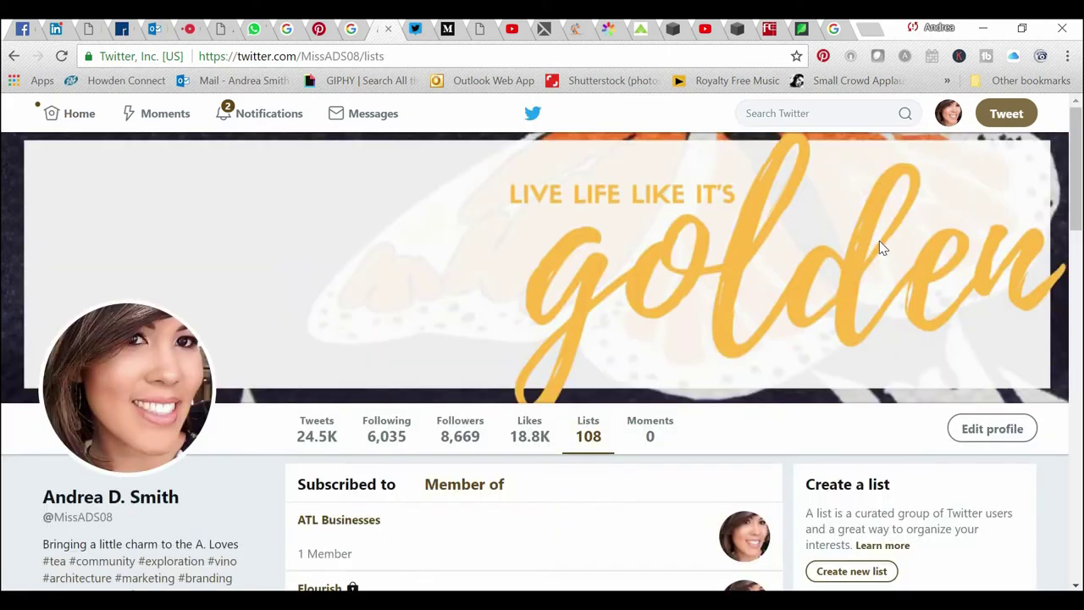
# Create a new private list named Explorers without a description and save it
pyautogui.moveTo(1080, 178); pyautogui.dragTo(1082, 533)
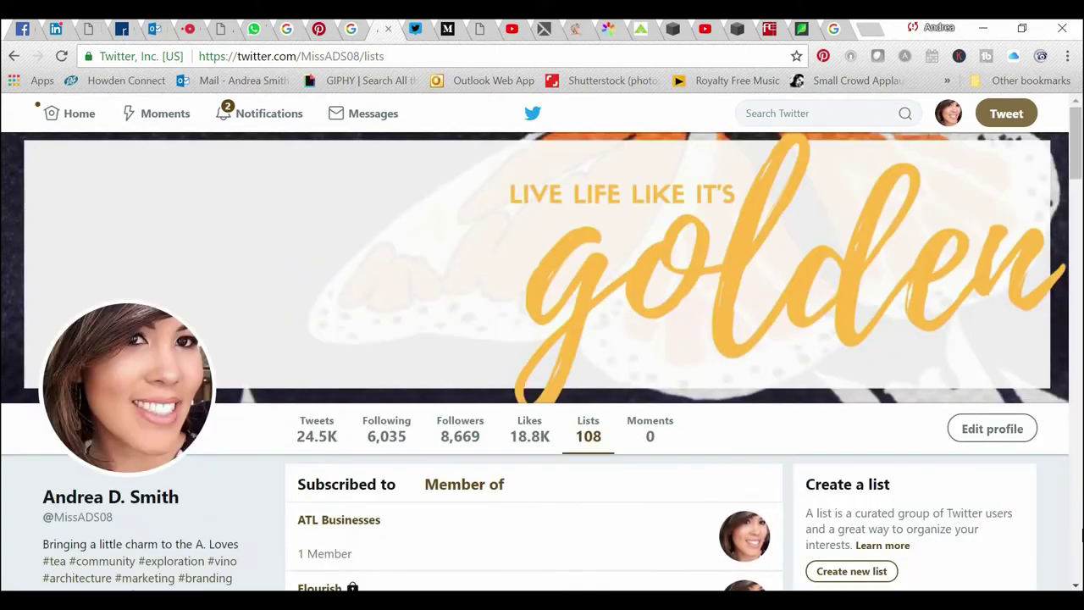
pyautogui.moveTo(1079, 168); pyautogui.dragTo(1081, 312)
pyautogui.scroll(-1, 1080, 312)
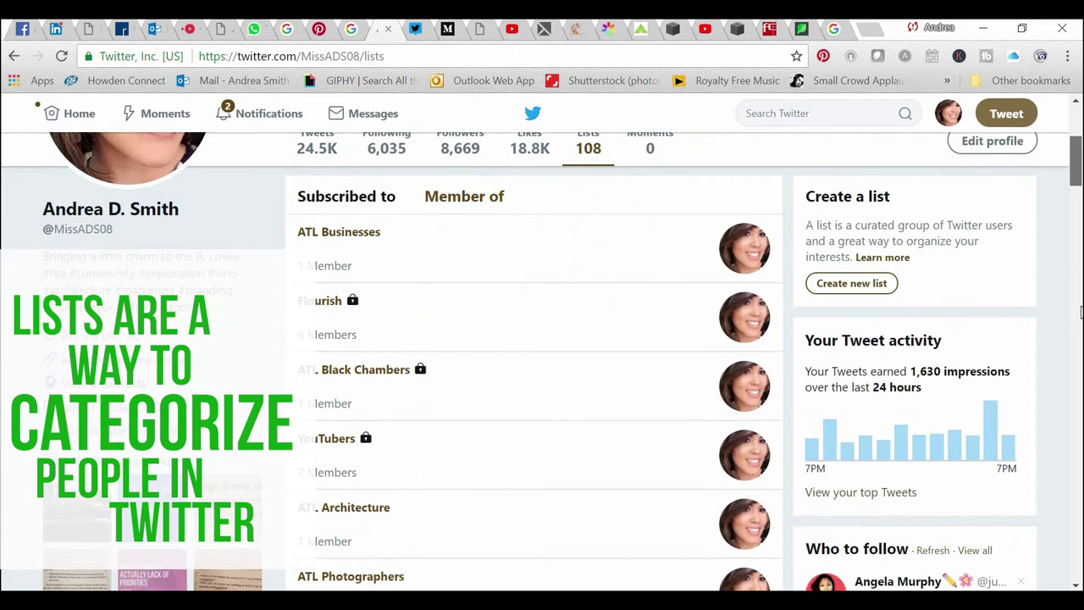
pyautogui.scroll(1, 1081, 312)
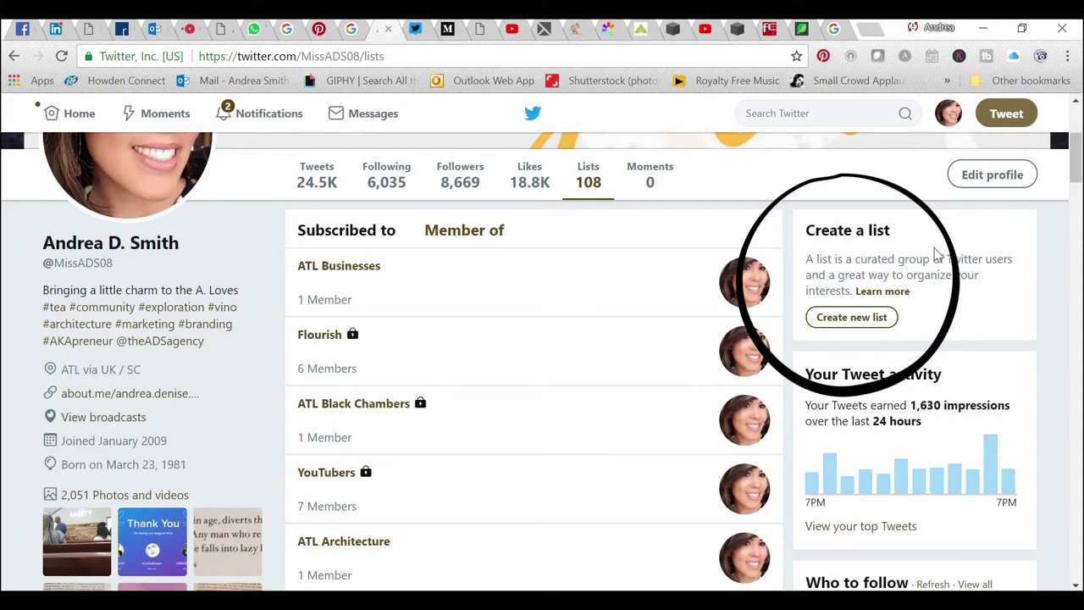
pyautogui.click(837, 319)
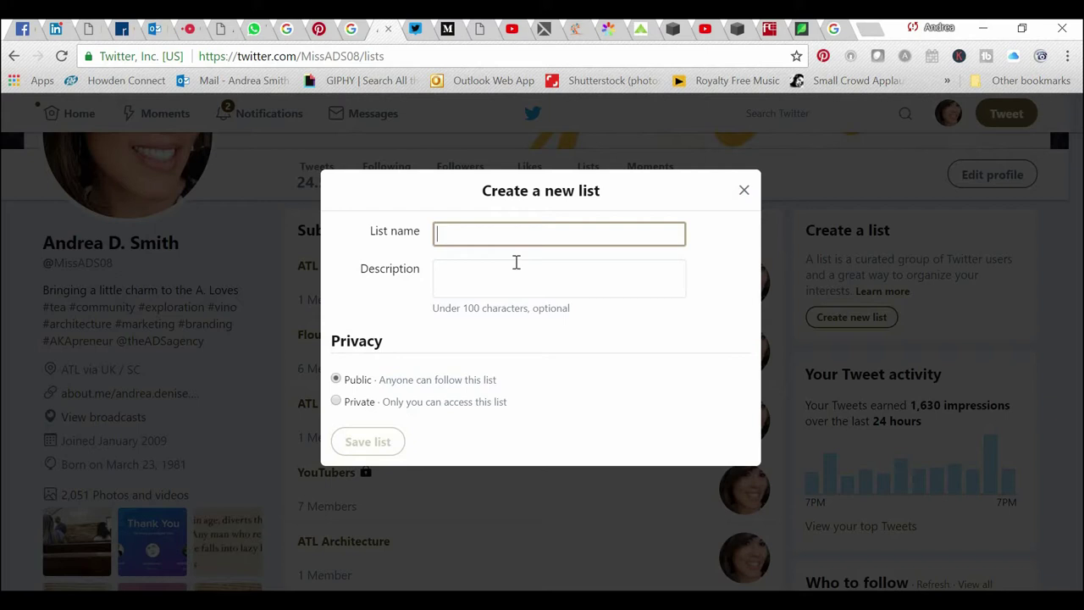
pyautogui.write('xplorer')
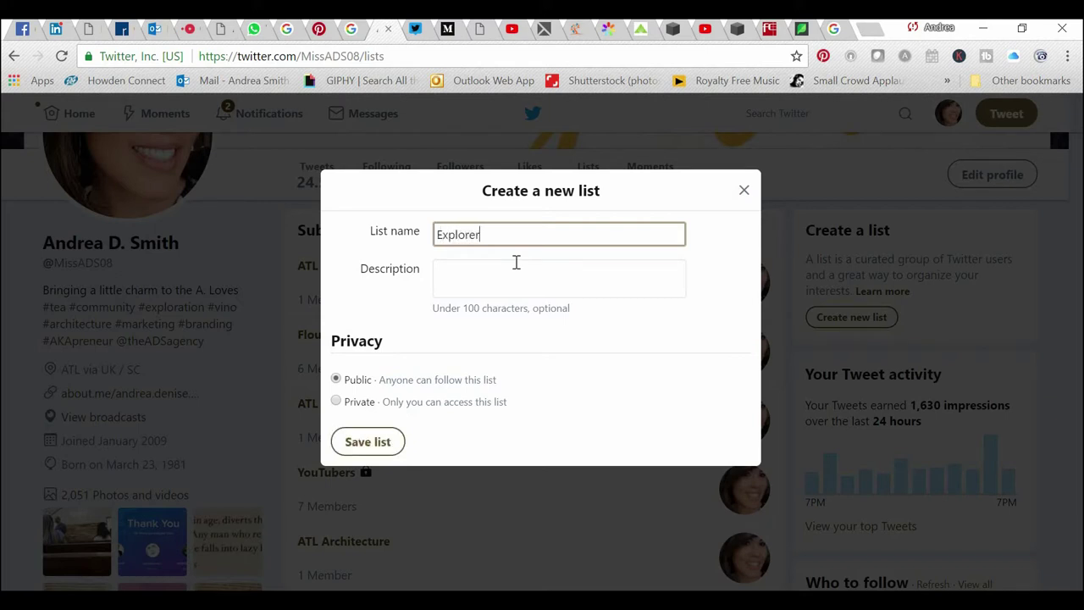
pyautogui.write('s')
pyautogui.click(515, 262)
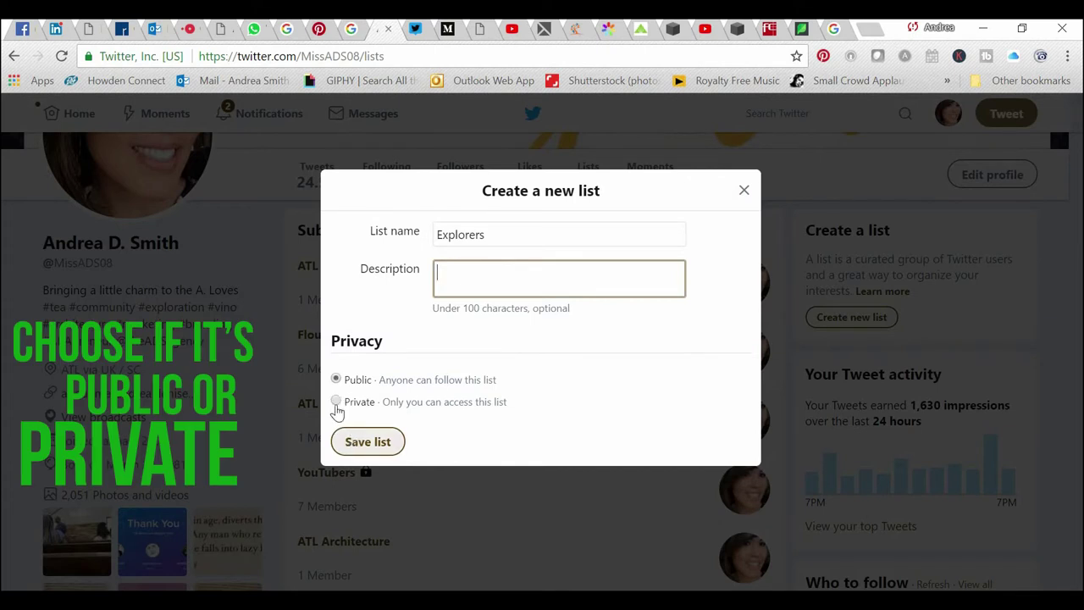
pyautogui.click(336, 402)
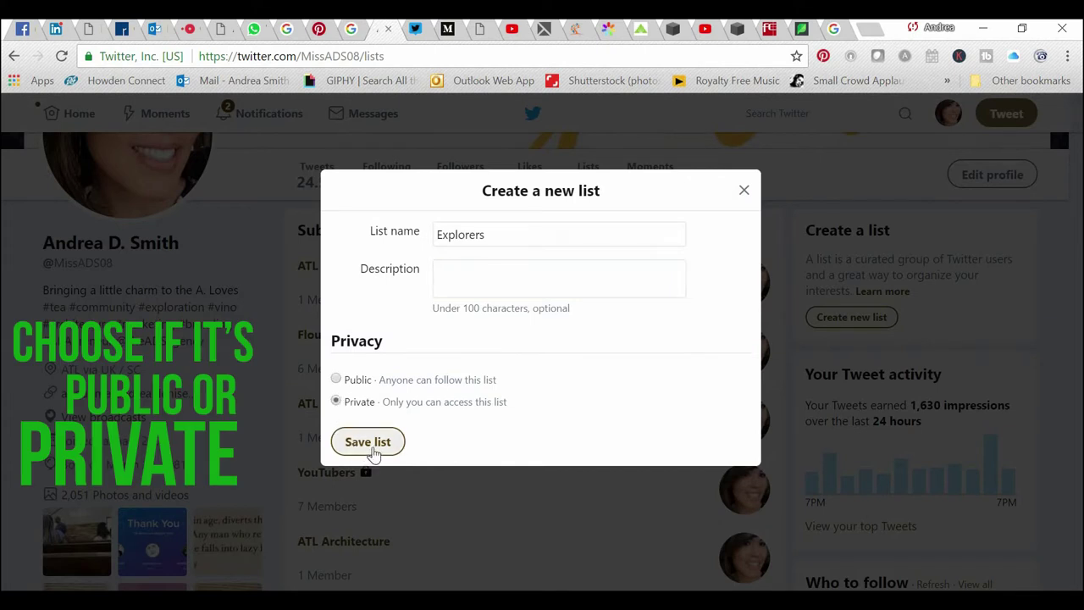
pyautogui.click(369, 442)
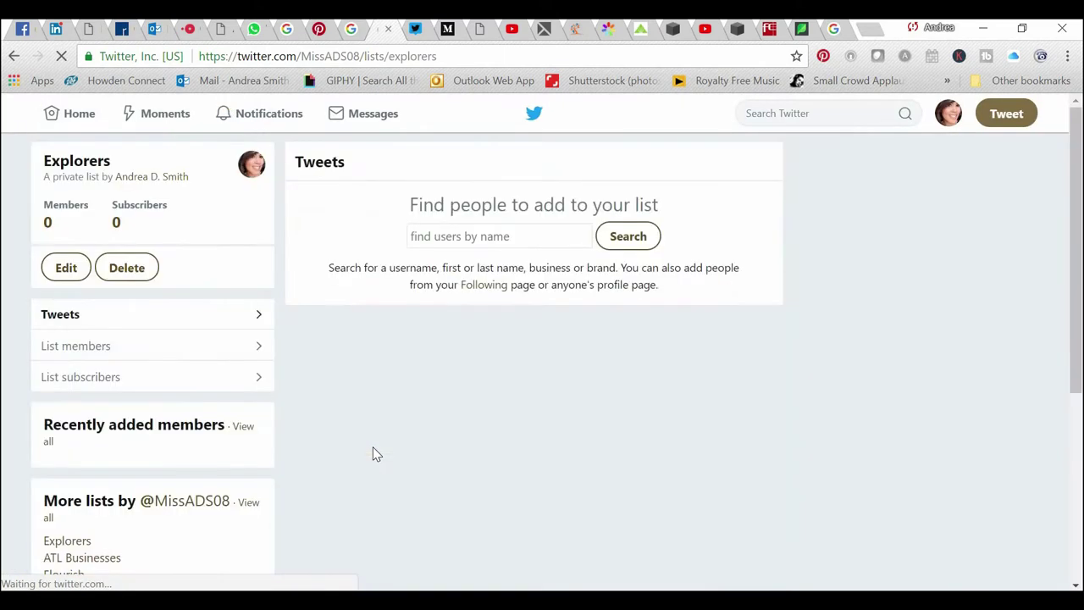
# Search for people matching "travel" from the Explorers list page
pyautogui.click(471, 240)
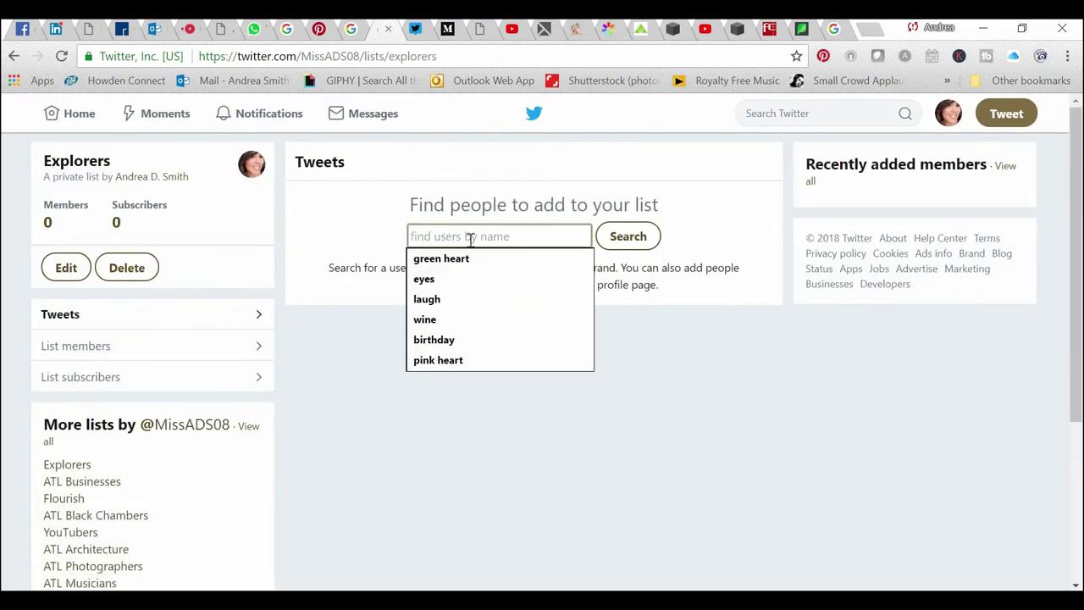
pyautogui.write('travel')
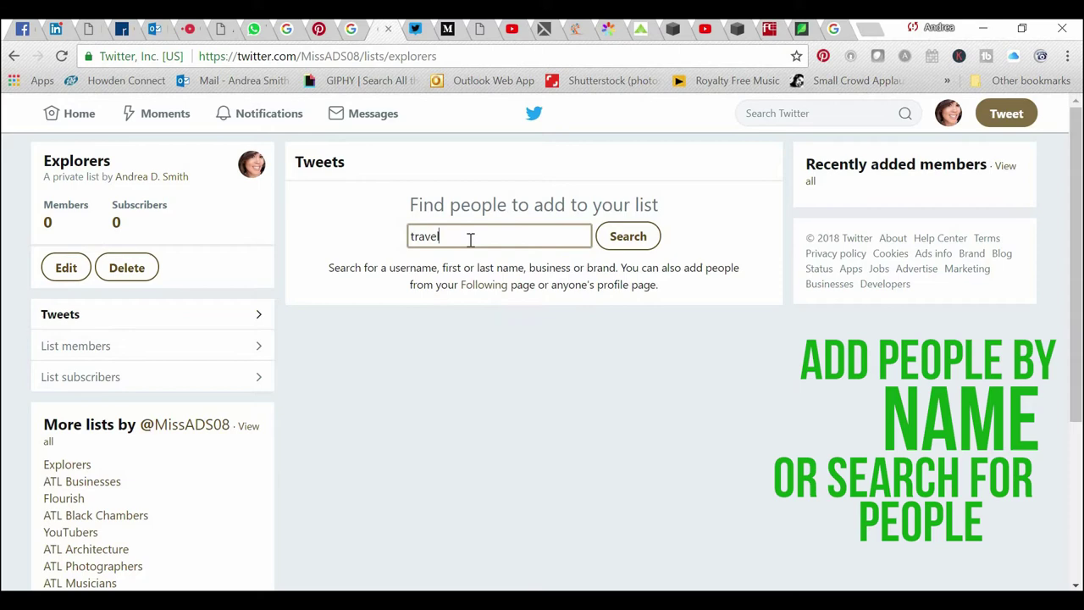
pyautogui.click(648, 243)
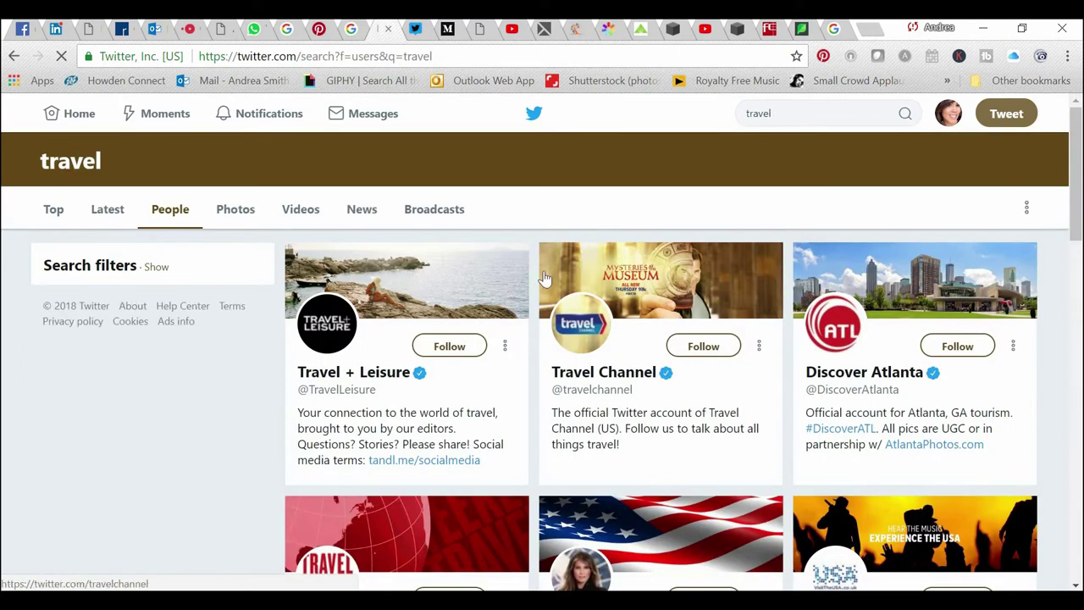
# Follow Travel + Leisure, Travel Channel and Discover Atlanta from the people results
pyautogui.click(461, 347)
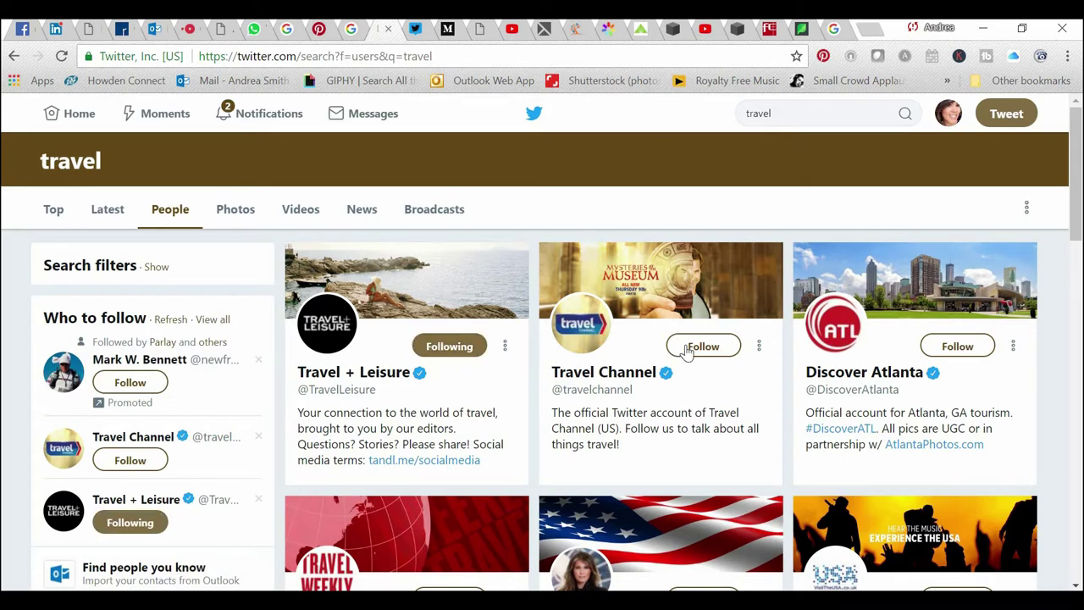
pyautogui.click(702, 346)
pyautogui.click(953, 347)
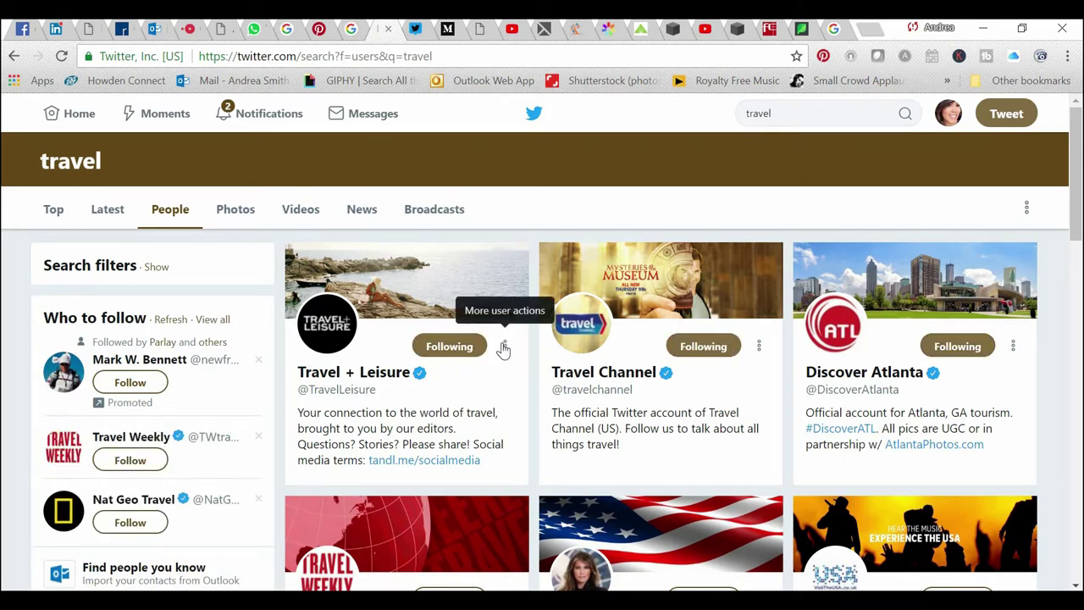
# Add the Travel + Leisure account to the private Explorers list and close the lists dialog
pyautogui.click(504, 347)
pyautogui.click(456, 398)
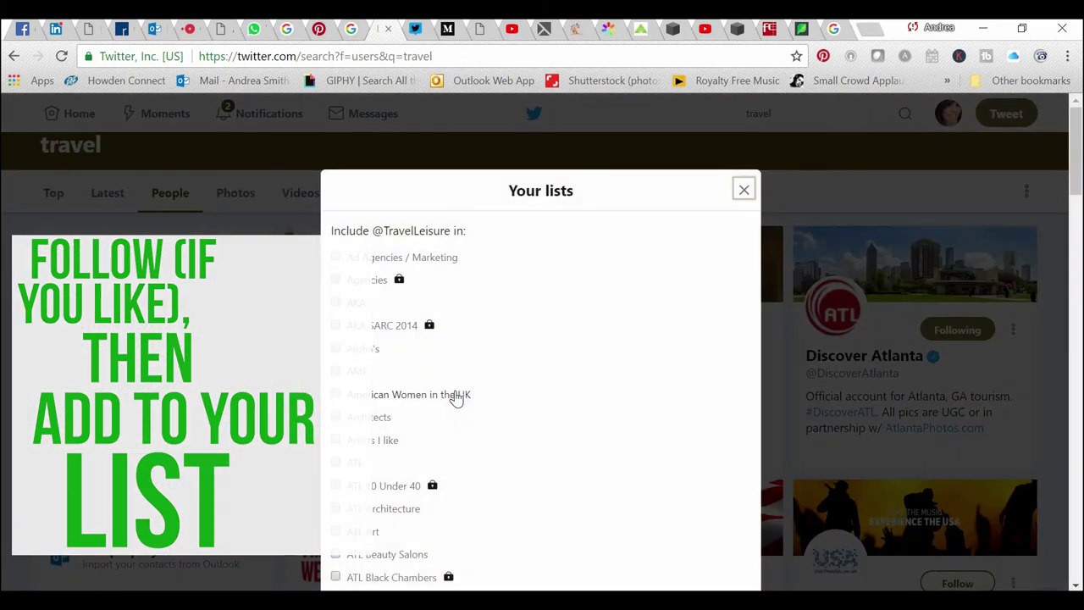
pyautogui.scroll(-5, 569, 426)
pyautogui.scroll(-8, 559, 415)
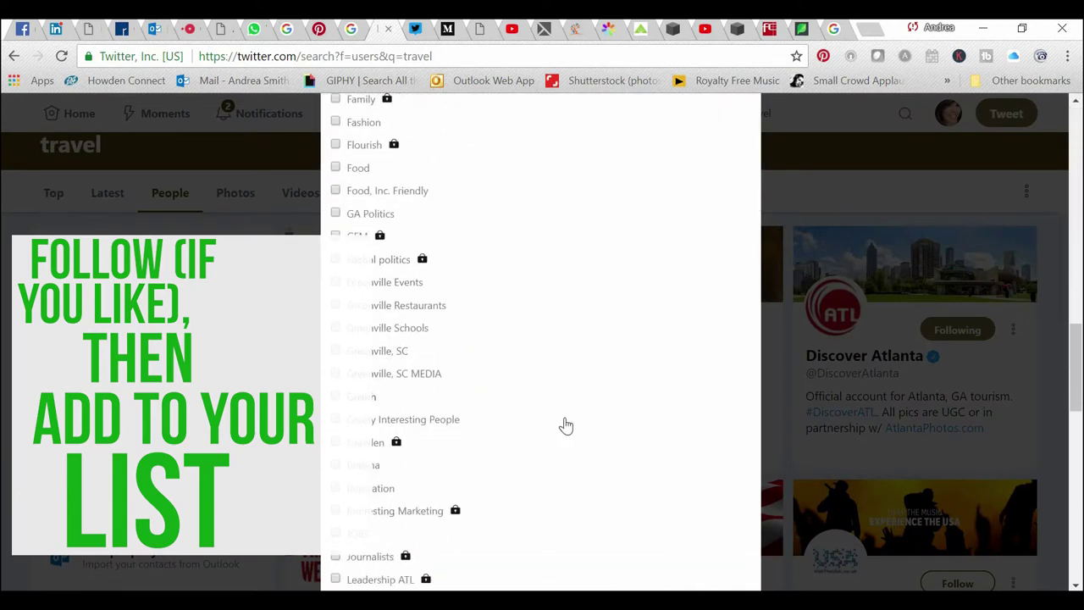
pyautogui.scroll(10, 554, 402)
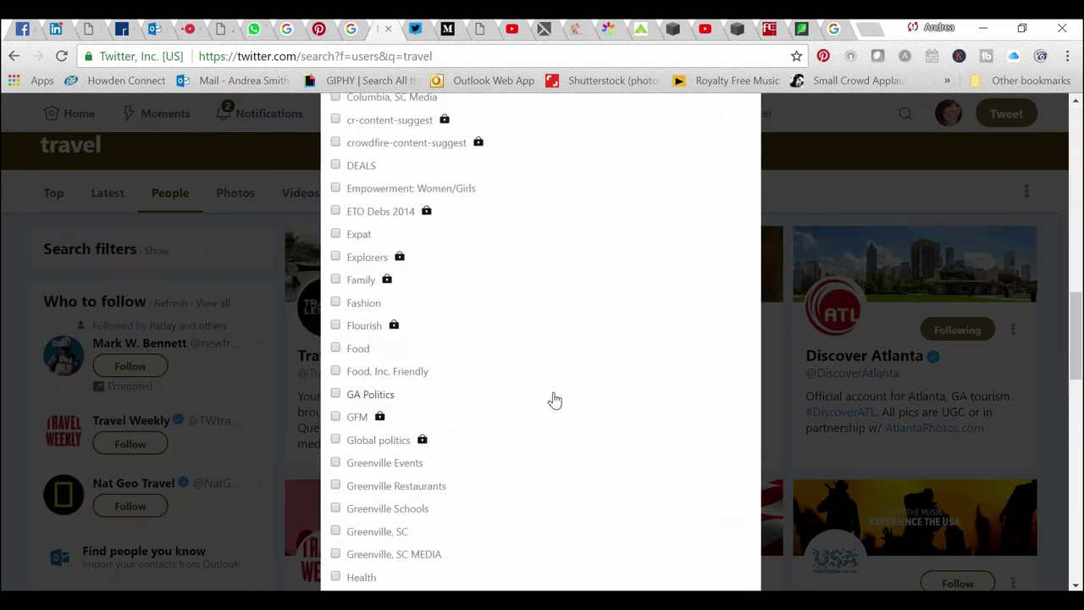
pyautogui.scroll(-1, 557, 405)
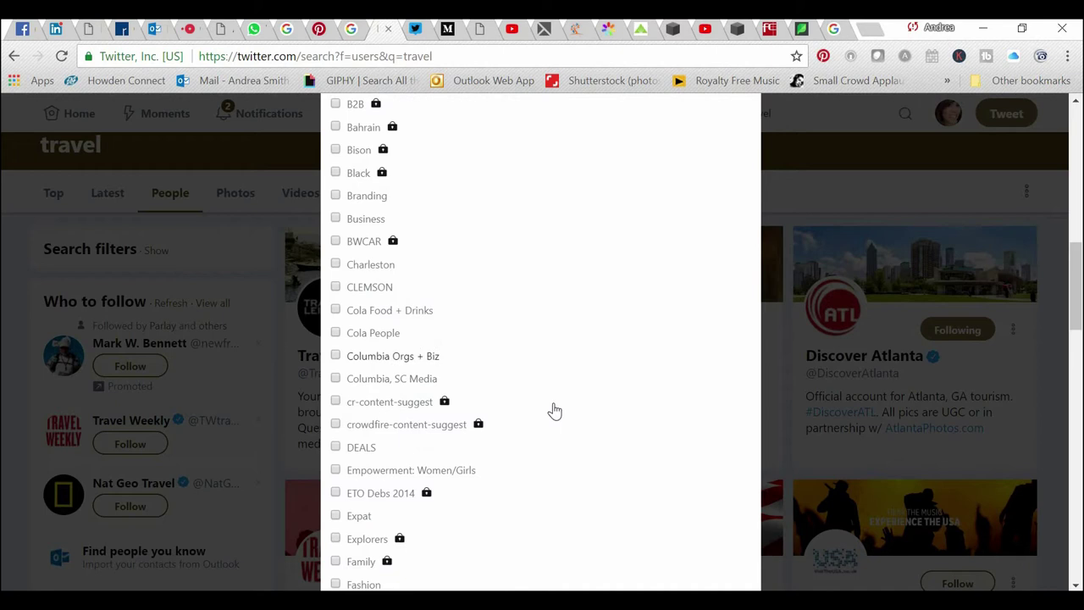
pyautogui.click(336, 539)
pyautogui.scroll(5, 762, 162)
pyautogui.scroll(5, 1025, 187)
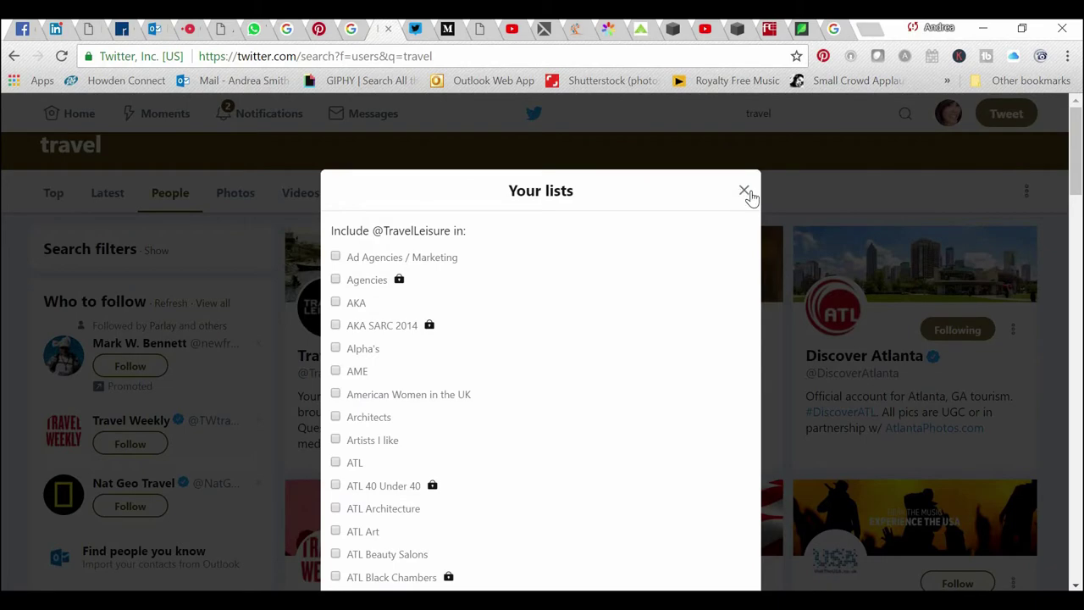
pyautogui.click(745, 191)
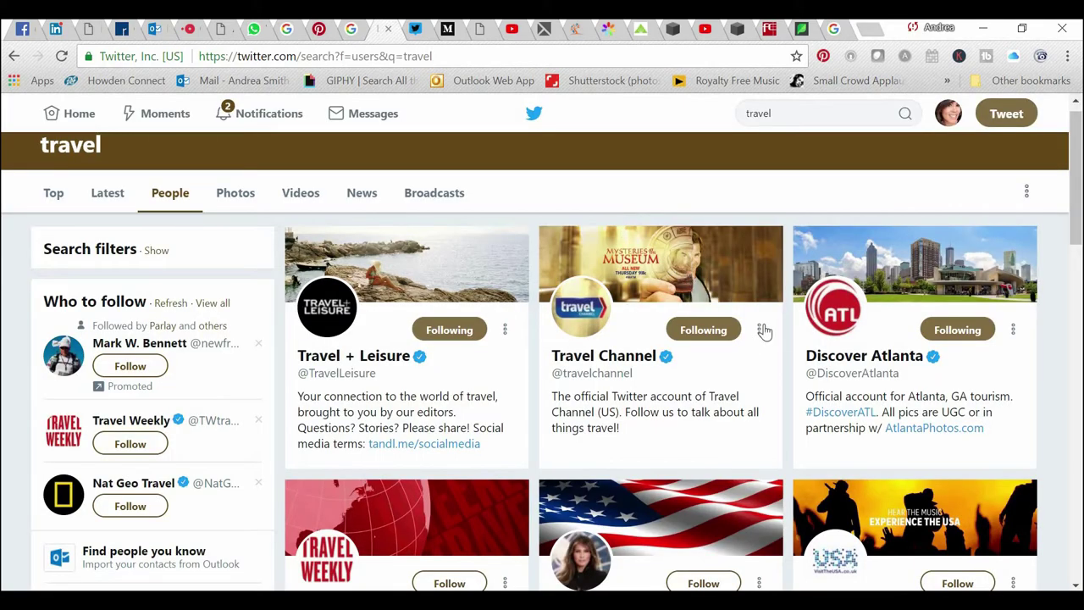
# Add the Travel Channel account to the Explorers list and close the lists dialog
pyautogui.click(759, 330)
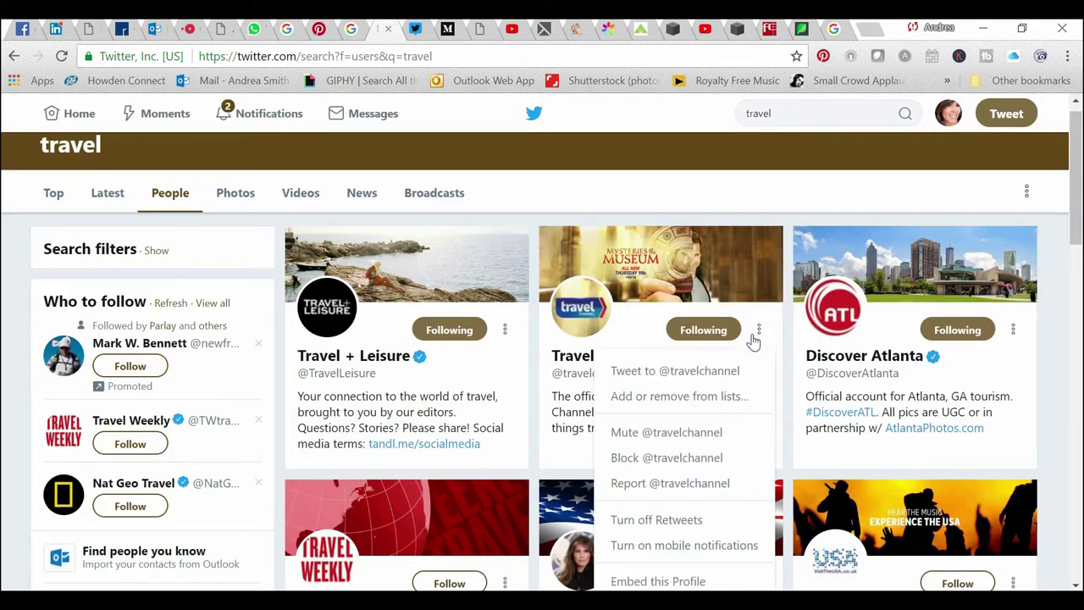
pyautogui.click(691, 405)
pyautogui.scroll(-3, 571, 382)
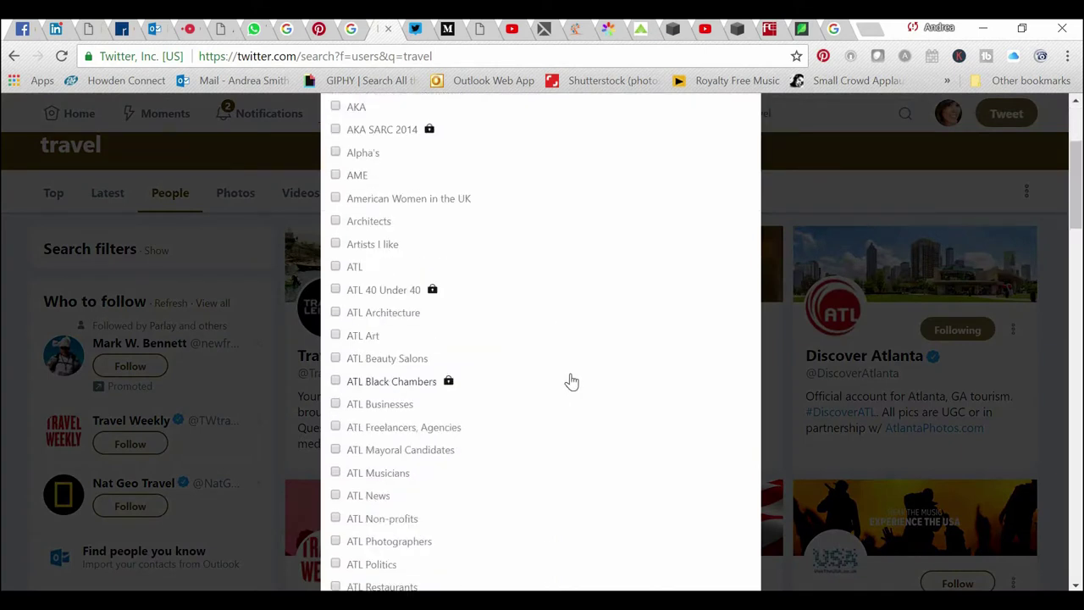
pyautogui.scroll(-6, 572, 381)
pyautogui.scroll(-1, 351, 519)
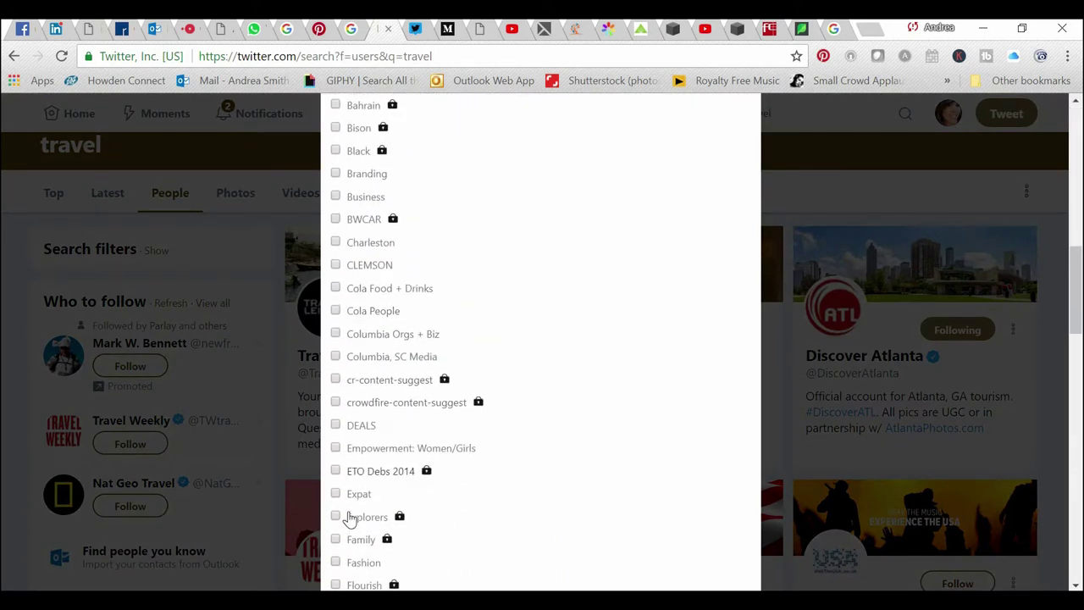
pyautogui.click(337, 517)
pyautogui.scroll(10, 754, 195)
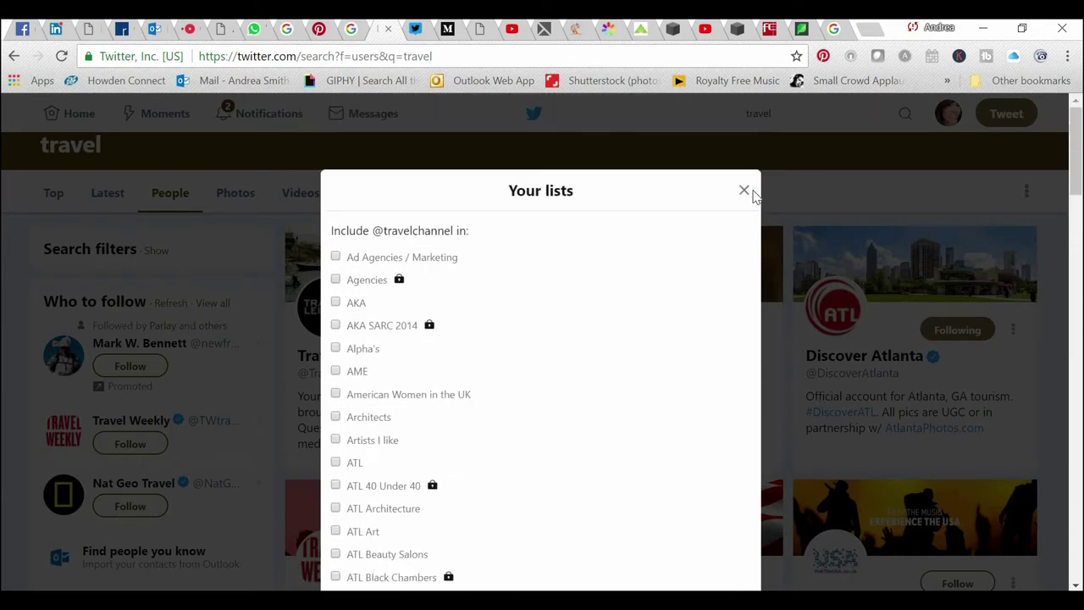
pyautogui.click(808, 237)
# Add the Discover Atlanta account to the Explorers list and close the lists dialog
pyautogui.click(1014, 330)
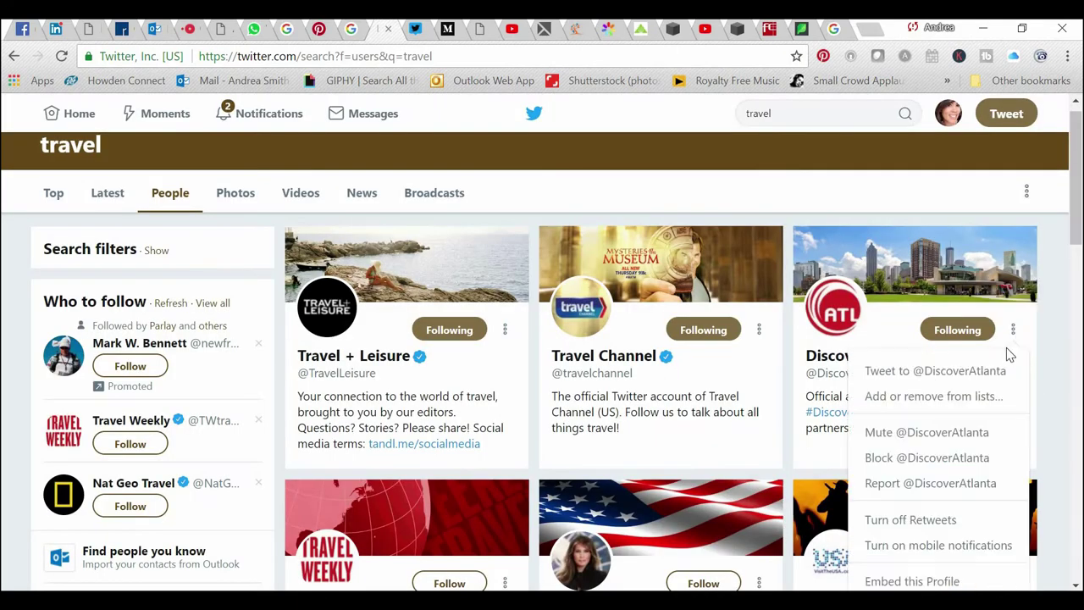
pyautogui.click(981, 396)
pyautogui.scroll(-10, 596, 419)
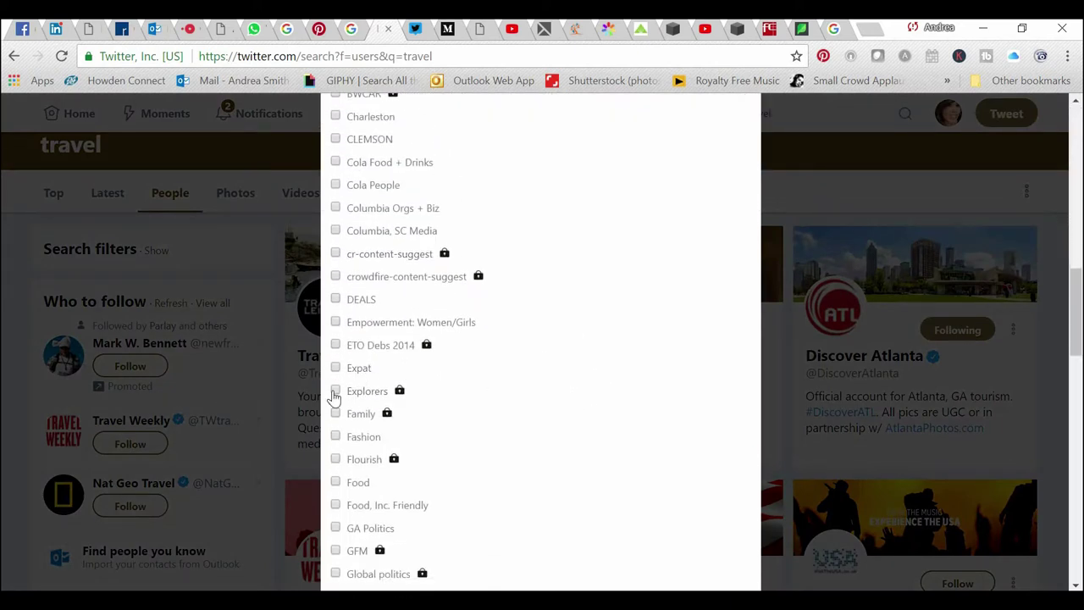
pyautogui.click(336, 390)
pyautogui.scroll(10, 710, 275)
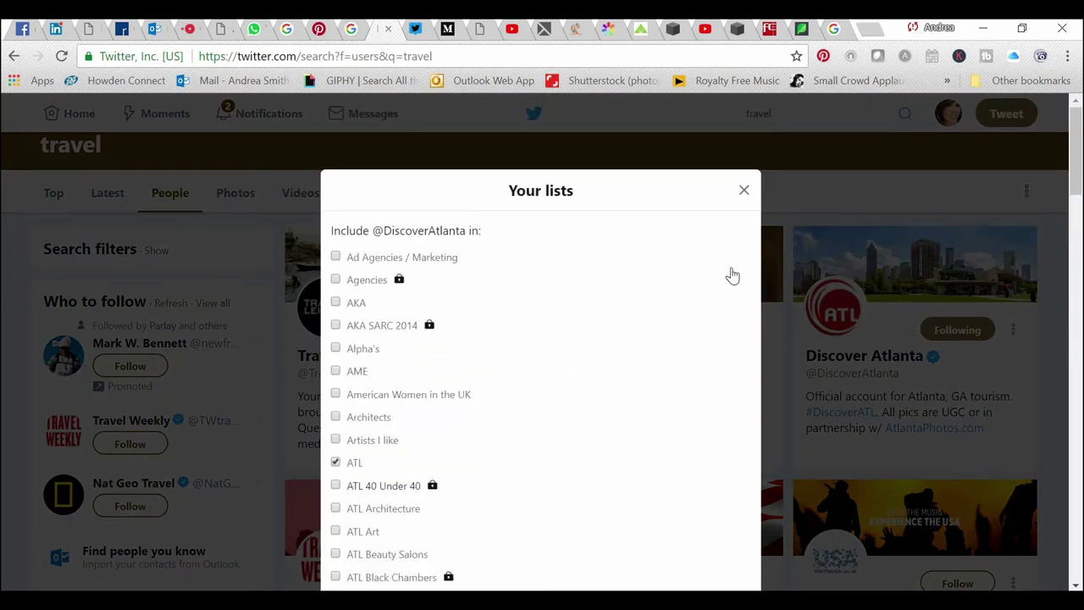
pyautogui.click(744, 191)
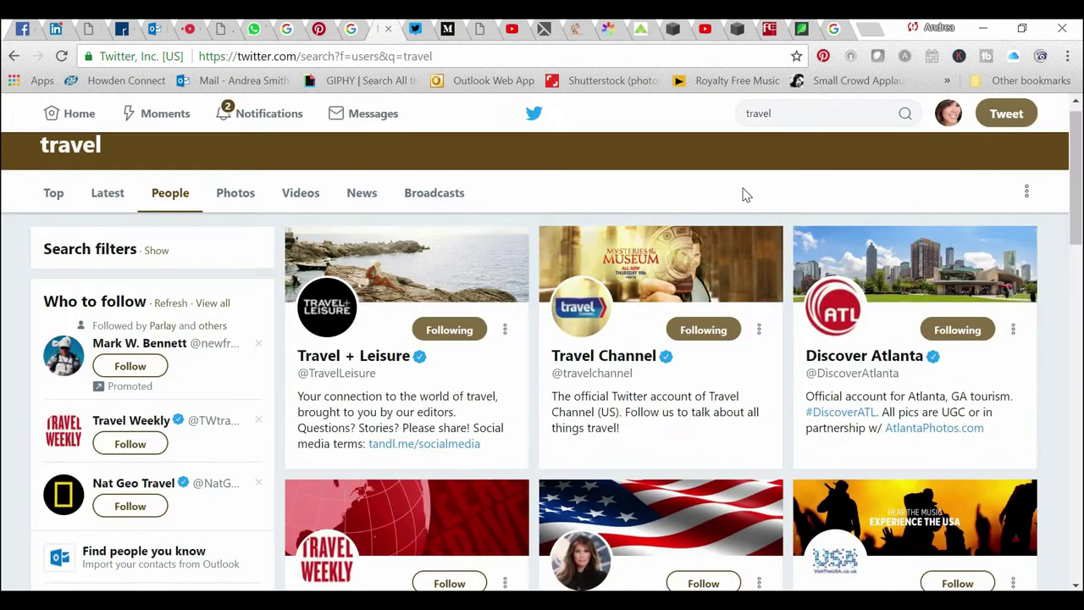
# Switch to TweetDeck and search for "expl" among the lists offered for a new list column, clearing the search at the end
pyautogui.click(414, 34)
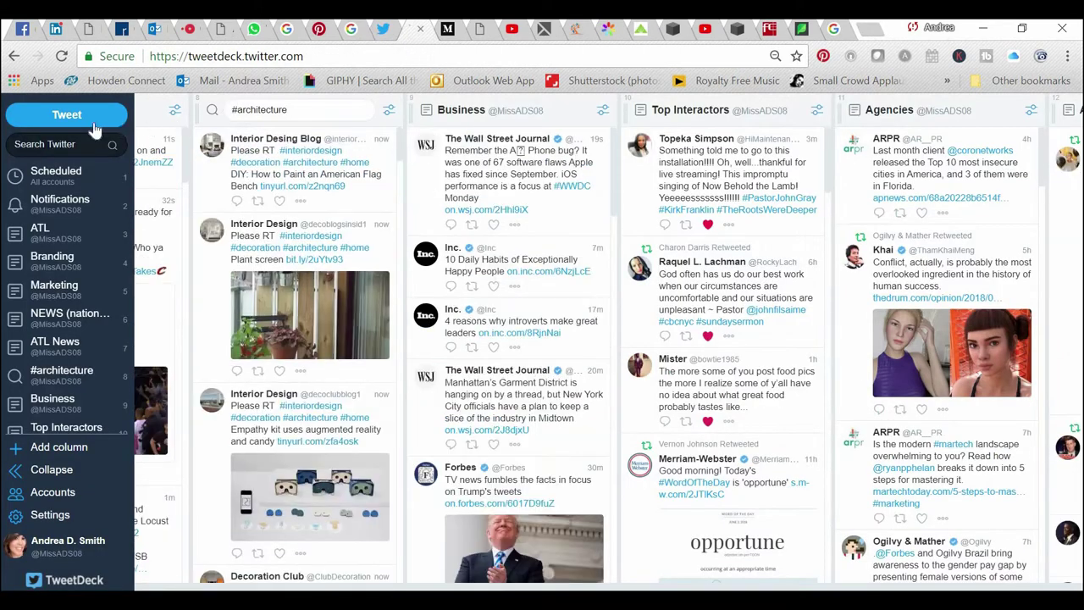
pyautogui.click(65, 452)
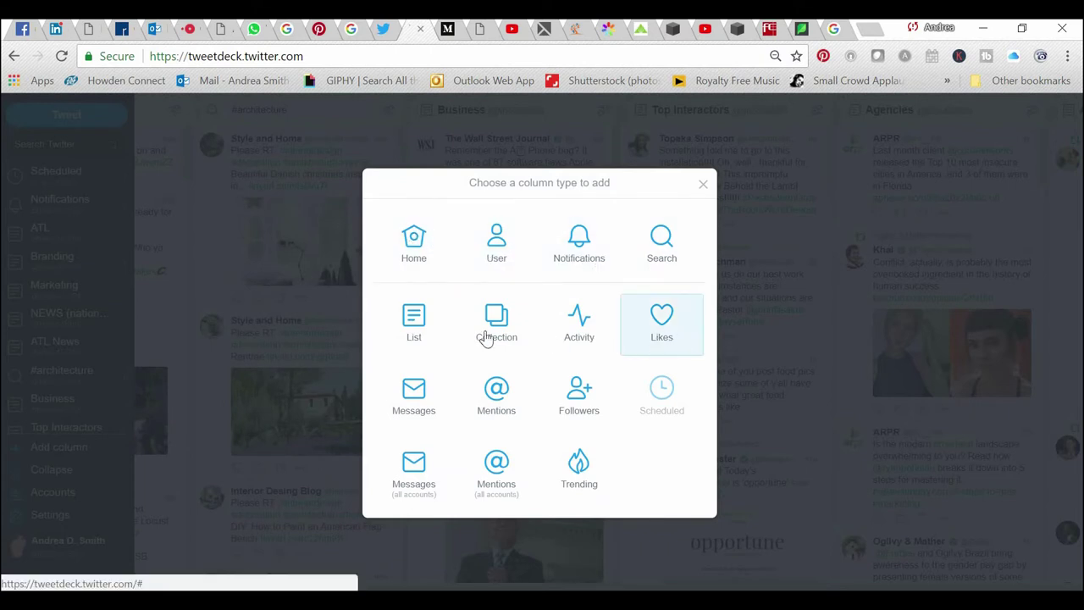
pyautogui.click(426, 339)
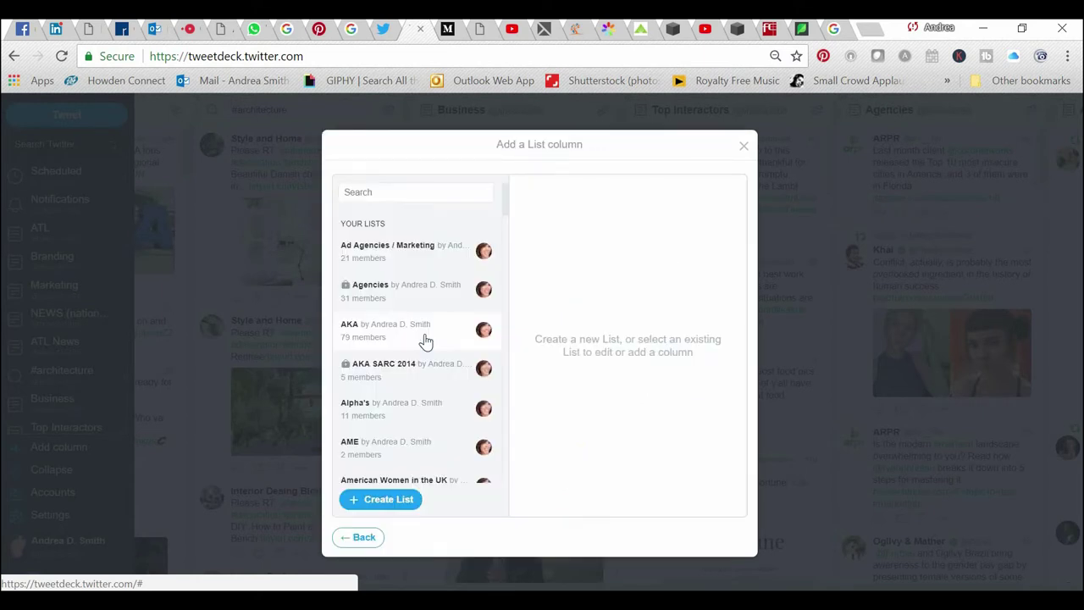
pyautogui.click(378, 191)
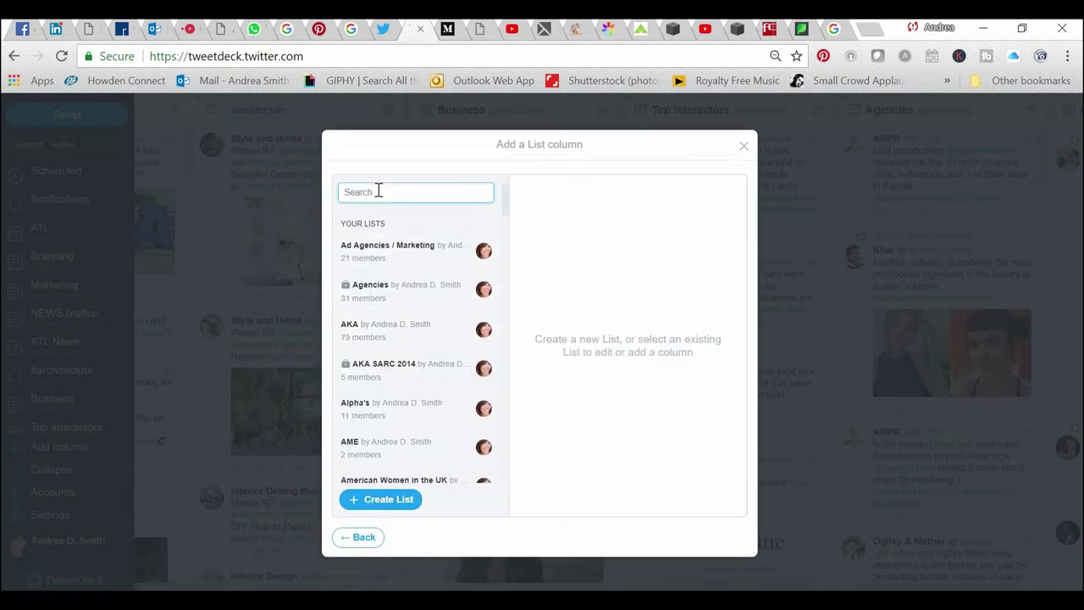
pyautogui.write('expl')
pyautogui.press('BackSpace')
pyautogui.press('BackSpace')
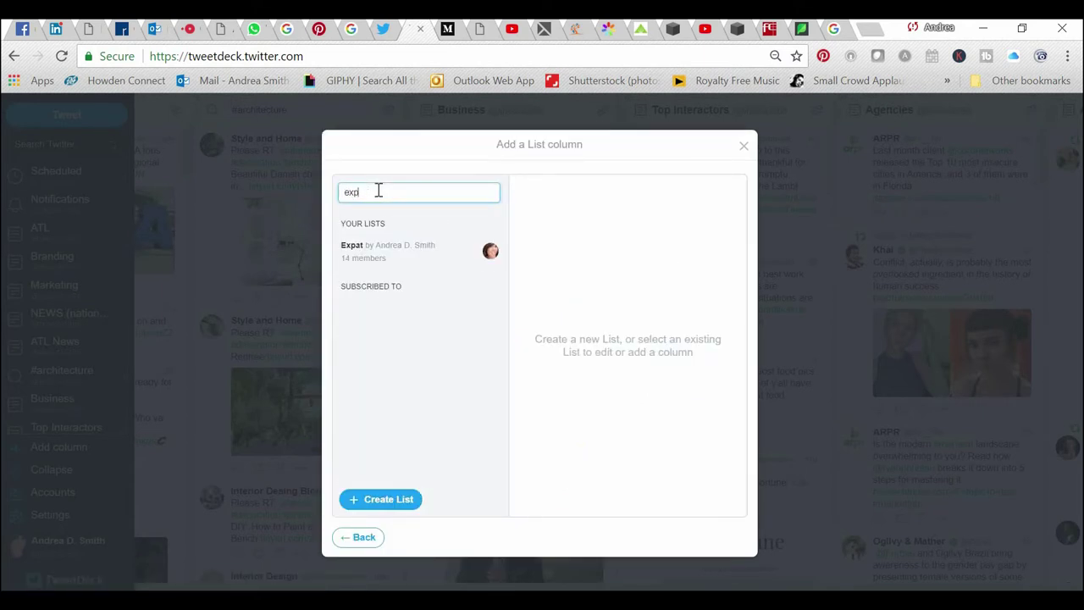
pyautogui.press('BackSpace')
pyautogui.press('BackSpace')
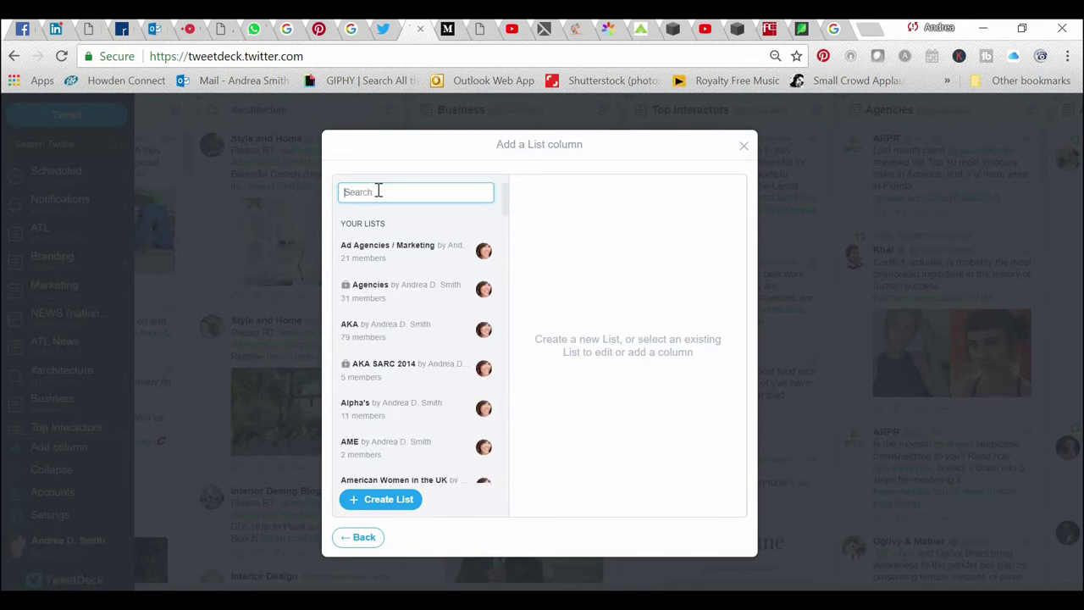
# Leave the list column dialog and reload TweetDeck to refresh the available lists
pyautogui.click(743, 147)
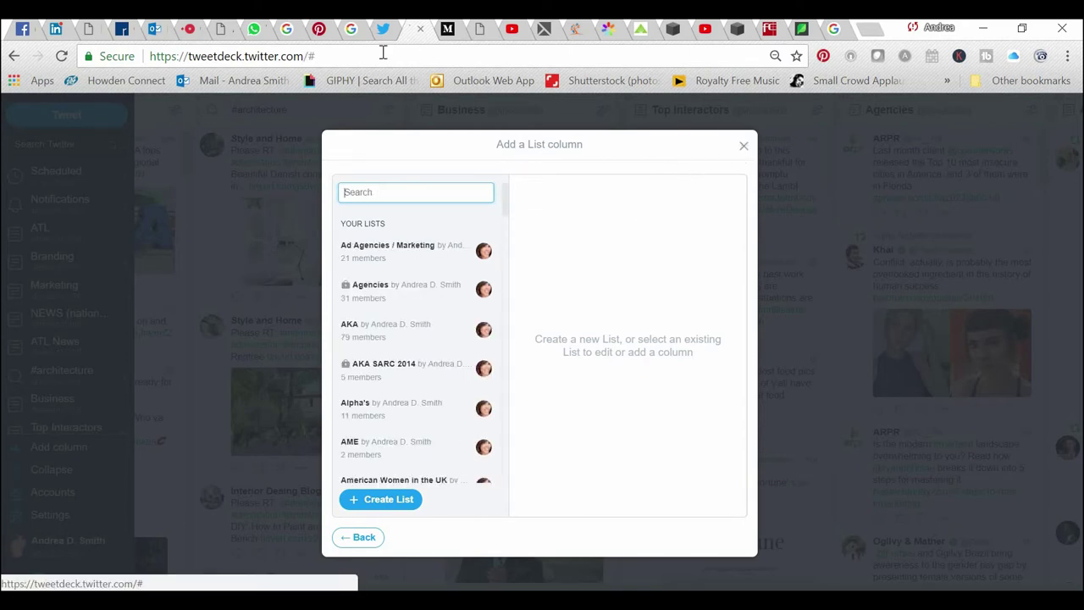
pyautogui.click(362, 57)
pyautogui.press('Return')
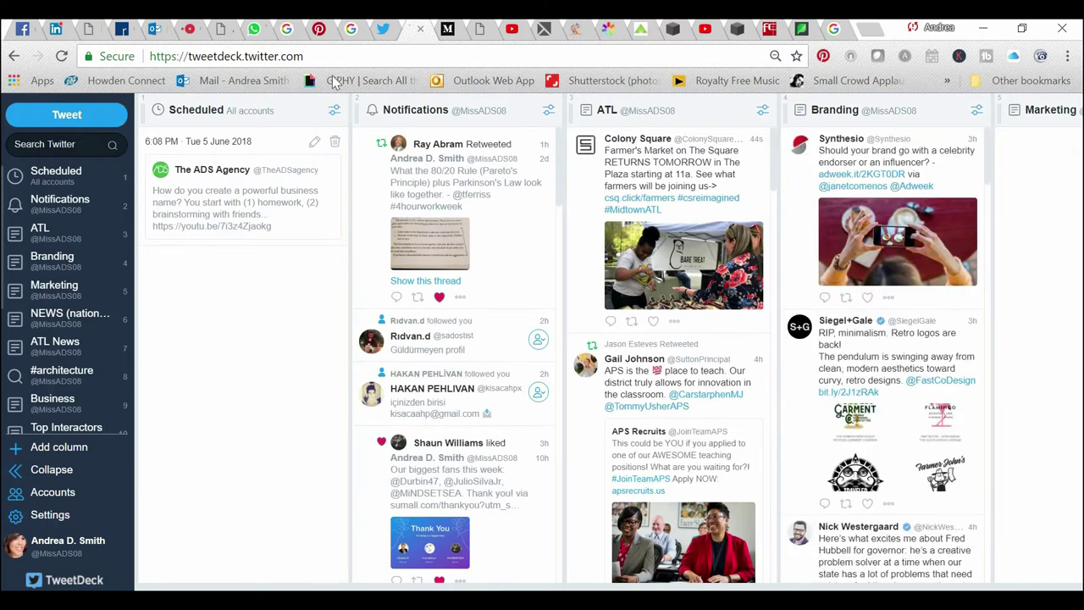
# Add a list column for Explorers, found by searching "expl", and like its first Travel + Leisure tweet
pyautogui.click(57, 447)
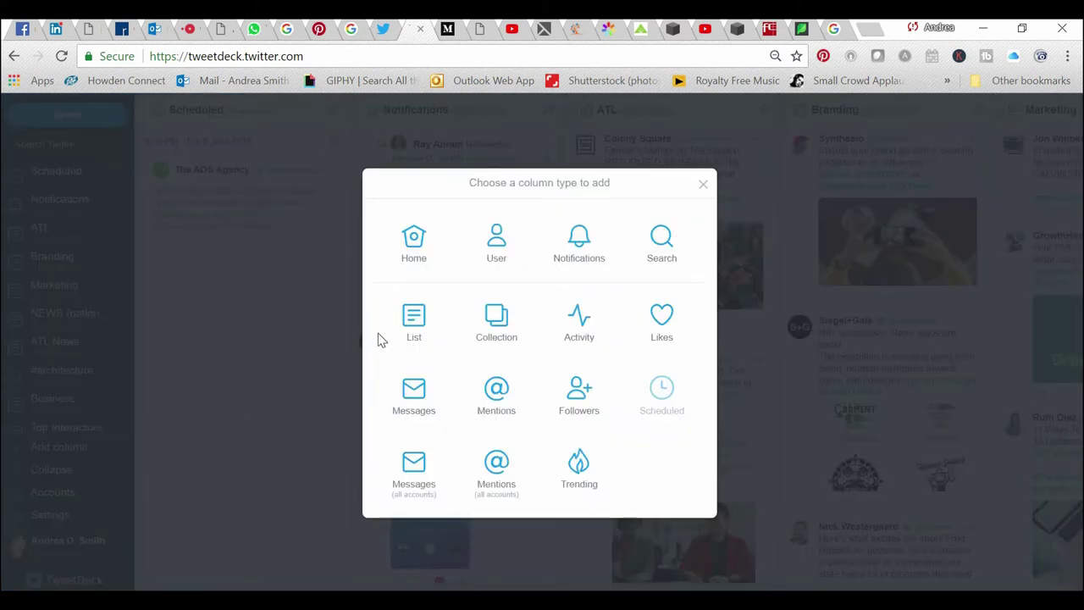
pyautogui.click(414, 317)
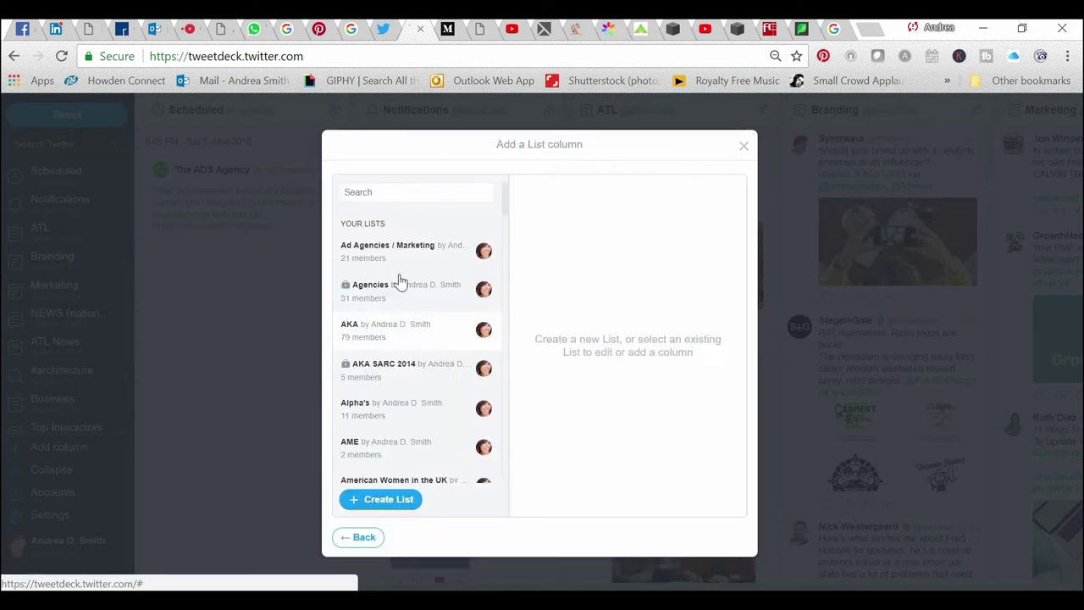
pyautogui.click(385, 194)
pyautogui.write('expl')
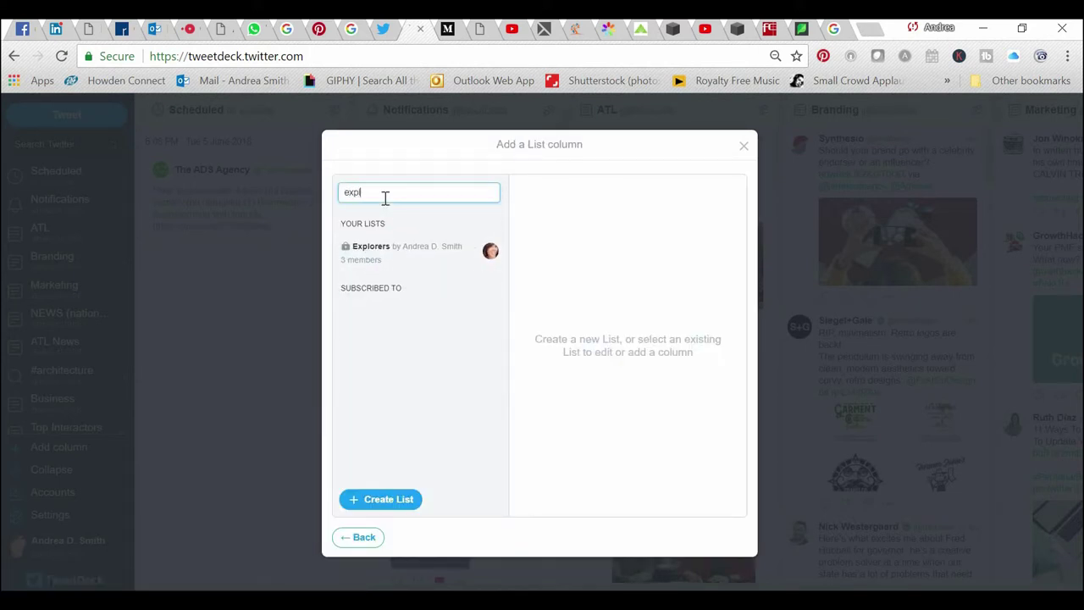
pyautogui.click(421, 258)
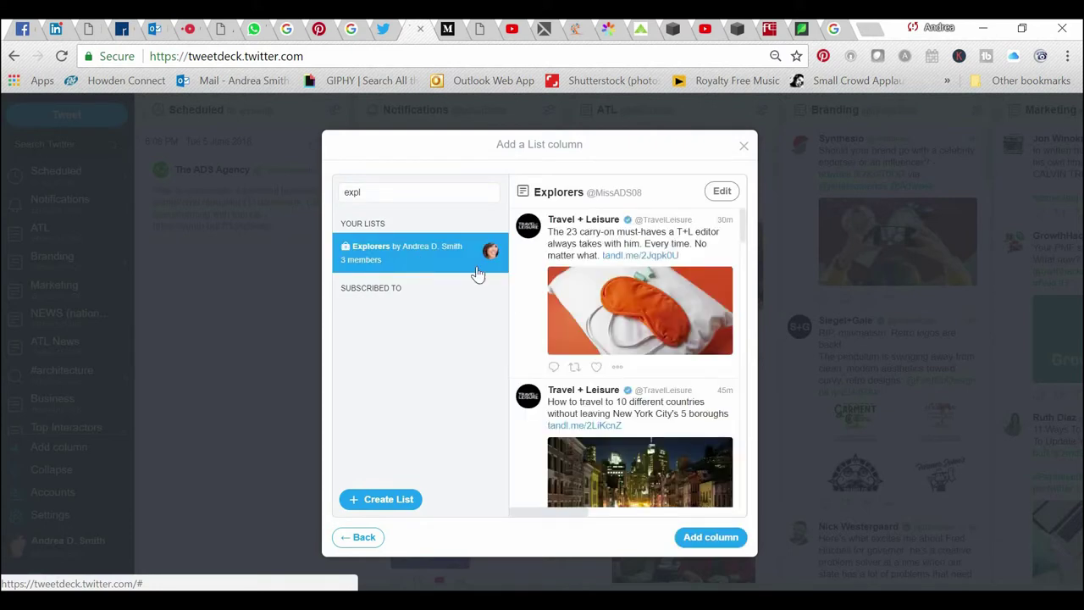
pyautogui.click(713, 539)
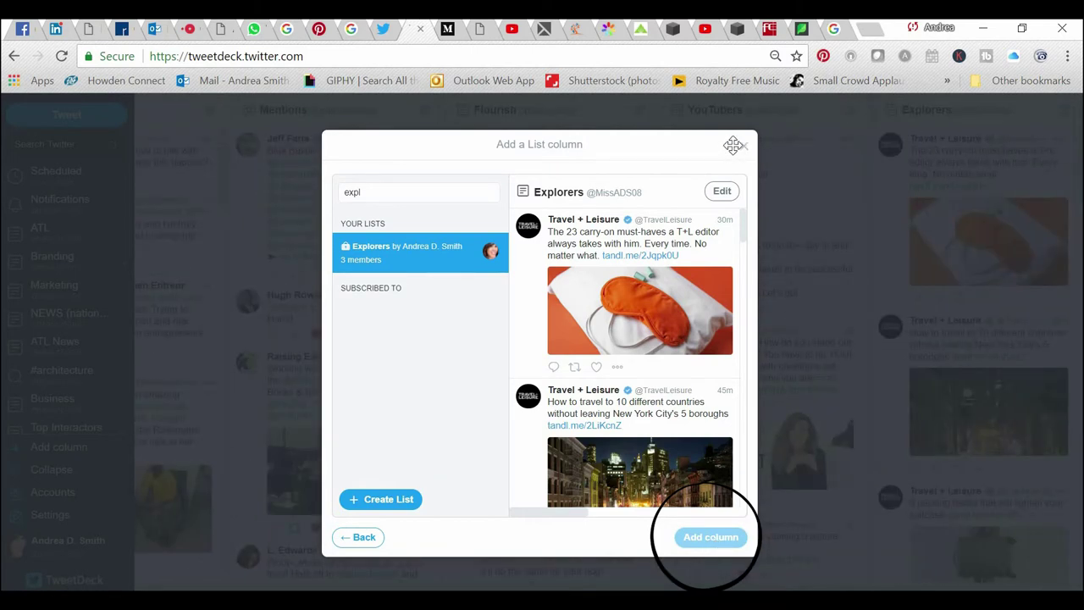
pyautogui.click(745, 148)
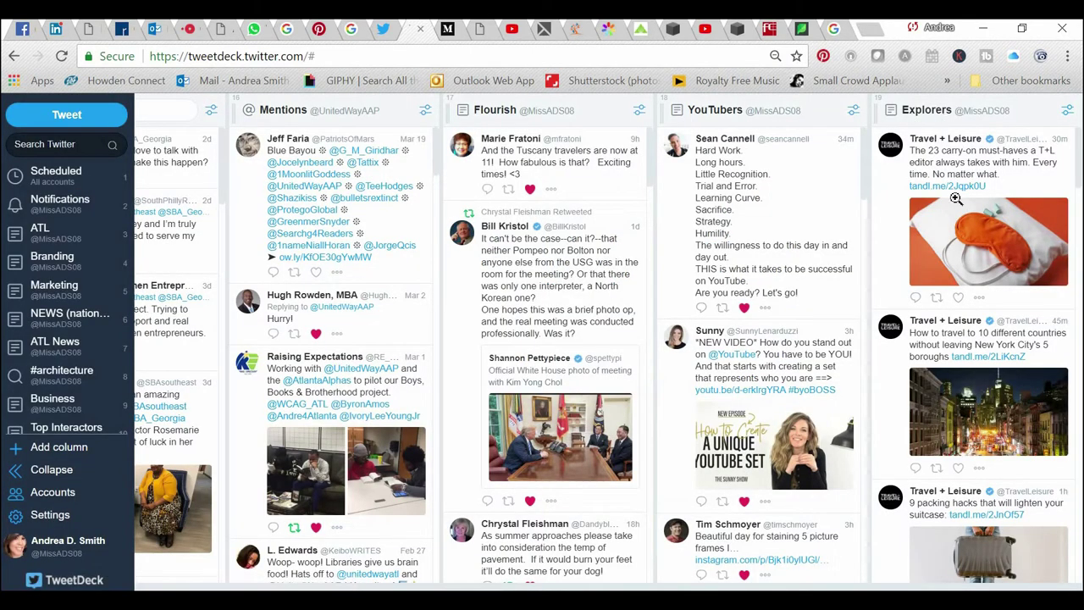
pyautogui.click(958, 297)
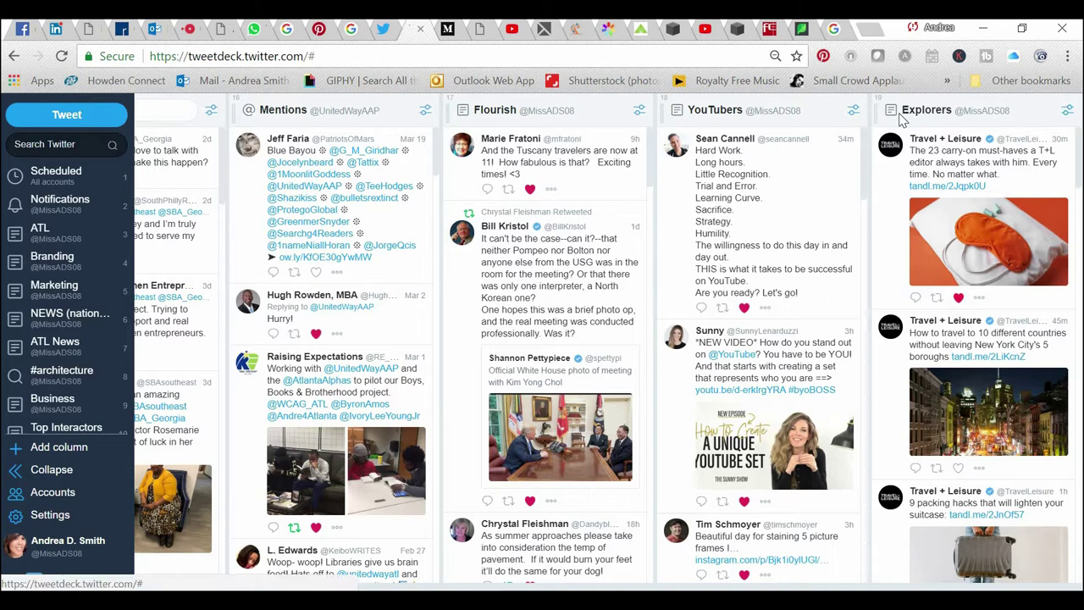
# Open the Explorers column's settings, move the column two places left, and return it to its place after YouTubers
pyautogui.click(1069, 111)
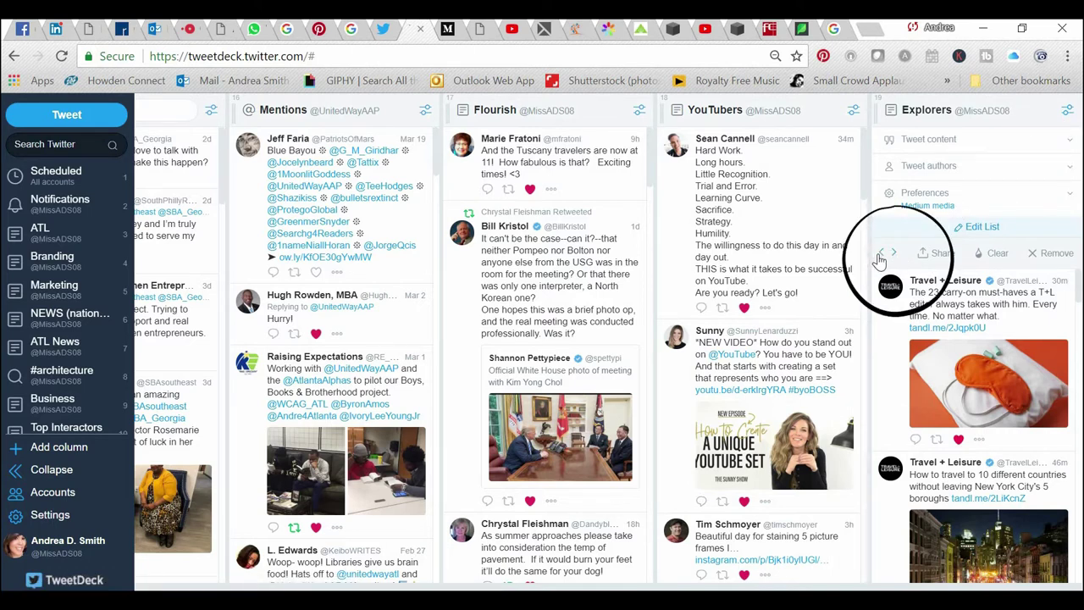
pyautogui.click(882, 254)
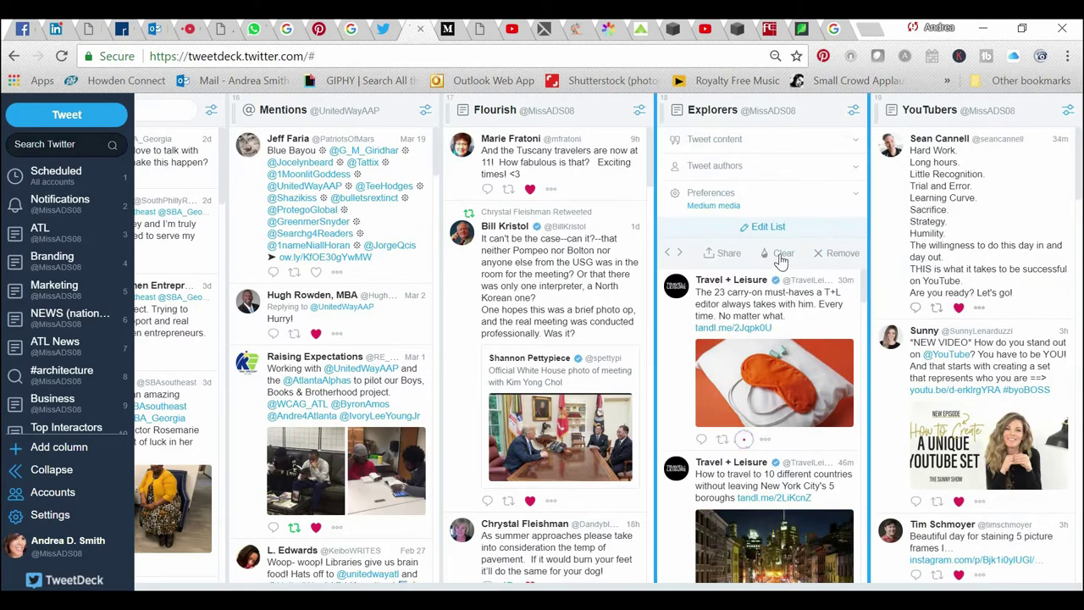
pyautogui.click(667, 254)
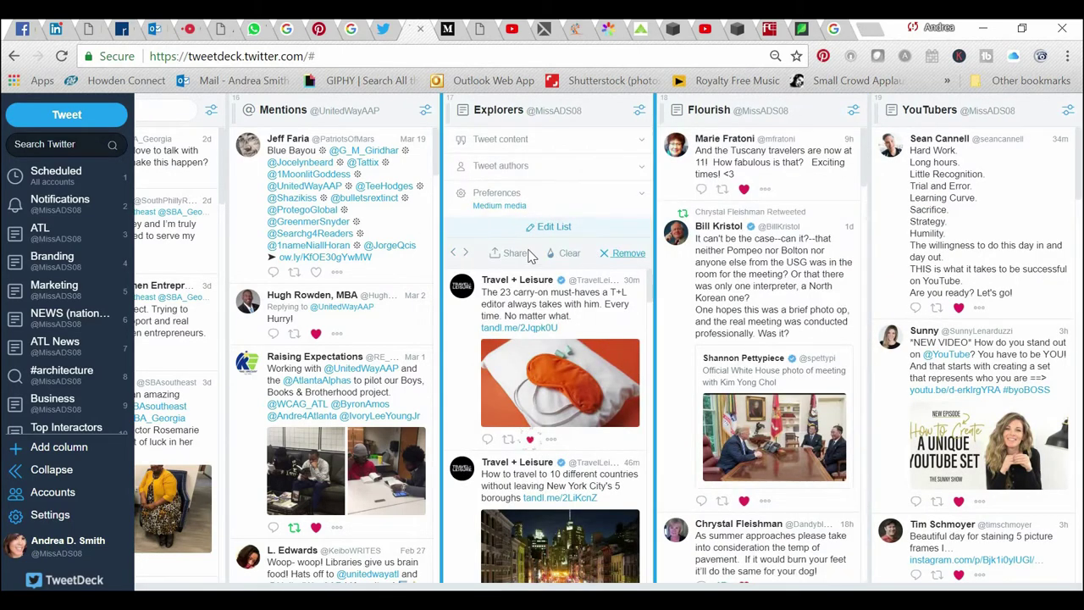
pyautogui.click(466, 254)
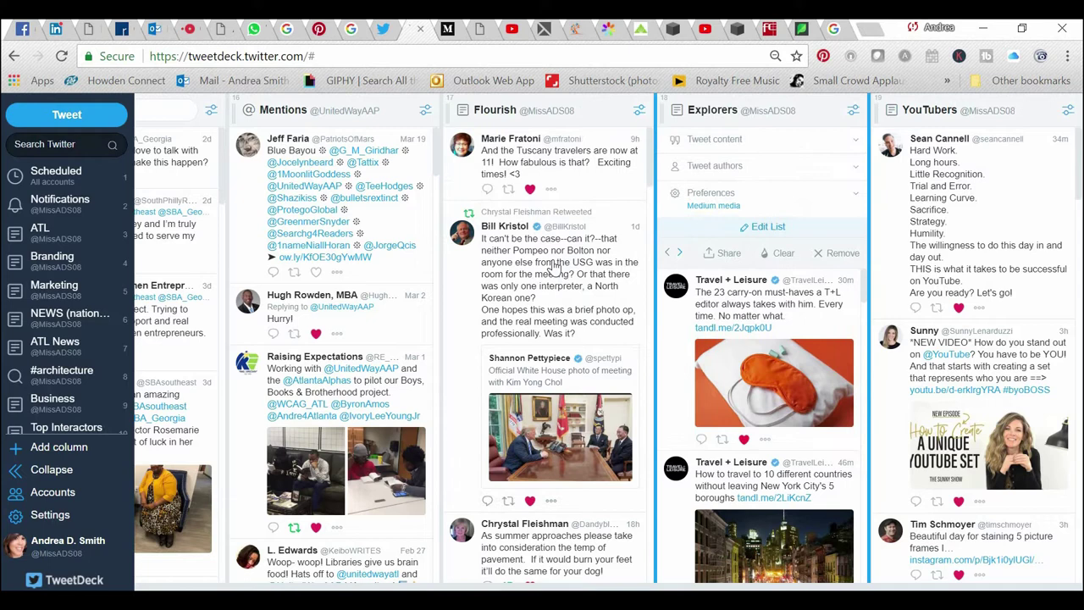
pyautogui.click(679, 254)
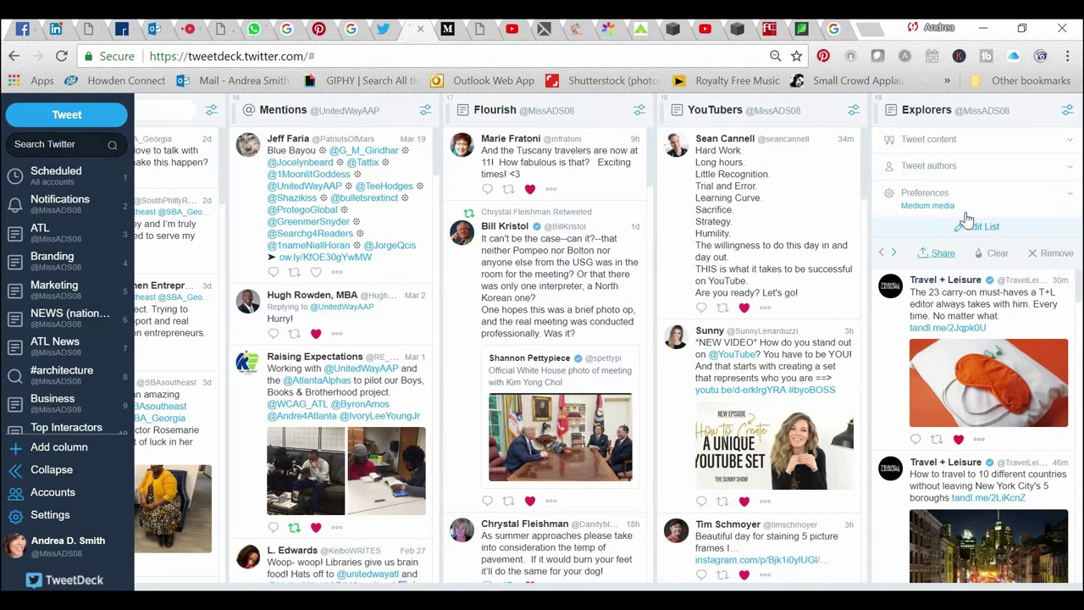
# Remove the Explorers column from TweetDeck
pyautogui.click(1045, 257)
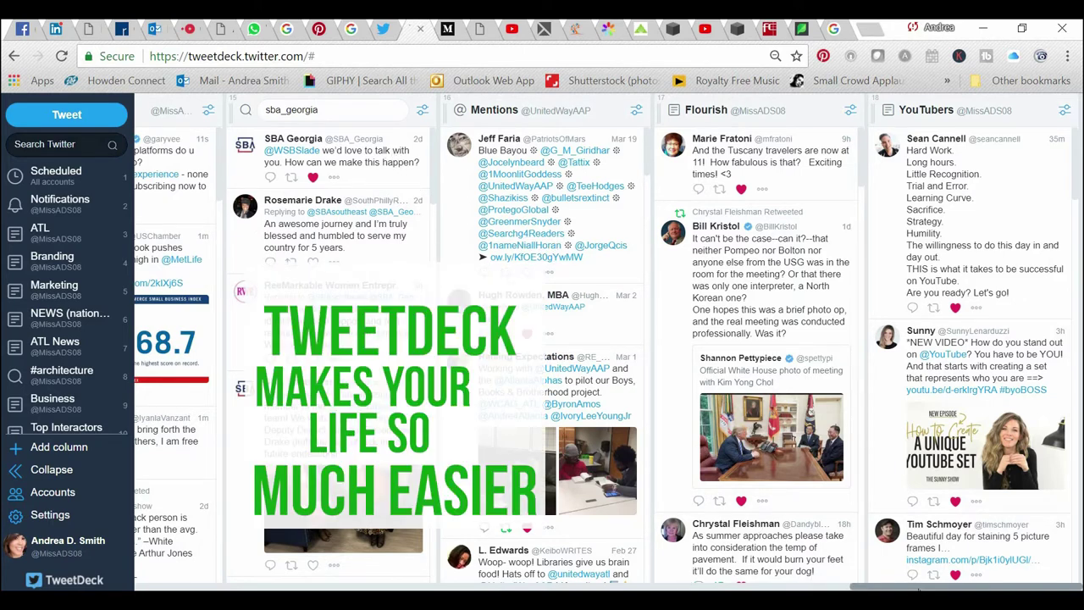
pyautogui.moveTo(925, 591); pyautogui.dragTo(212, 590)
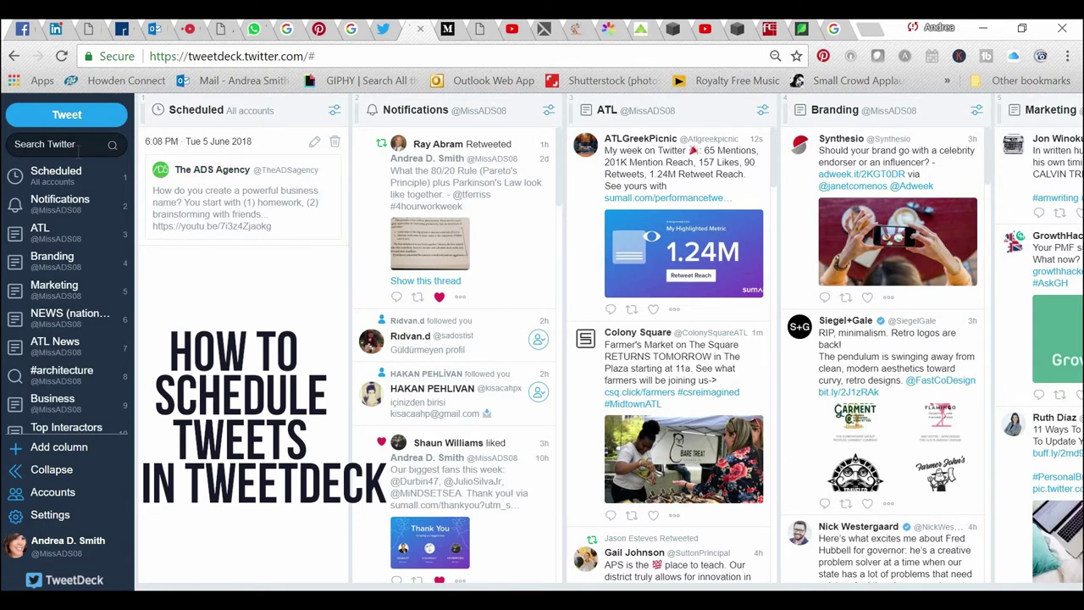
pyautogui.click(386, 29)
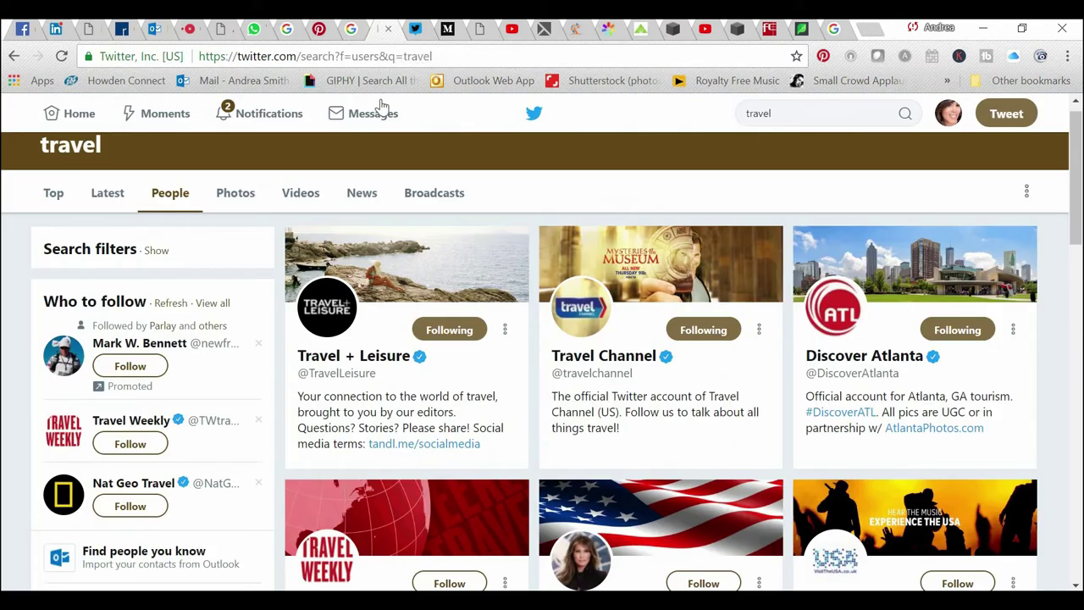
pyautogui.click(835, 117)
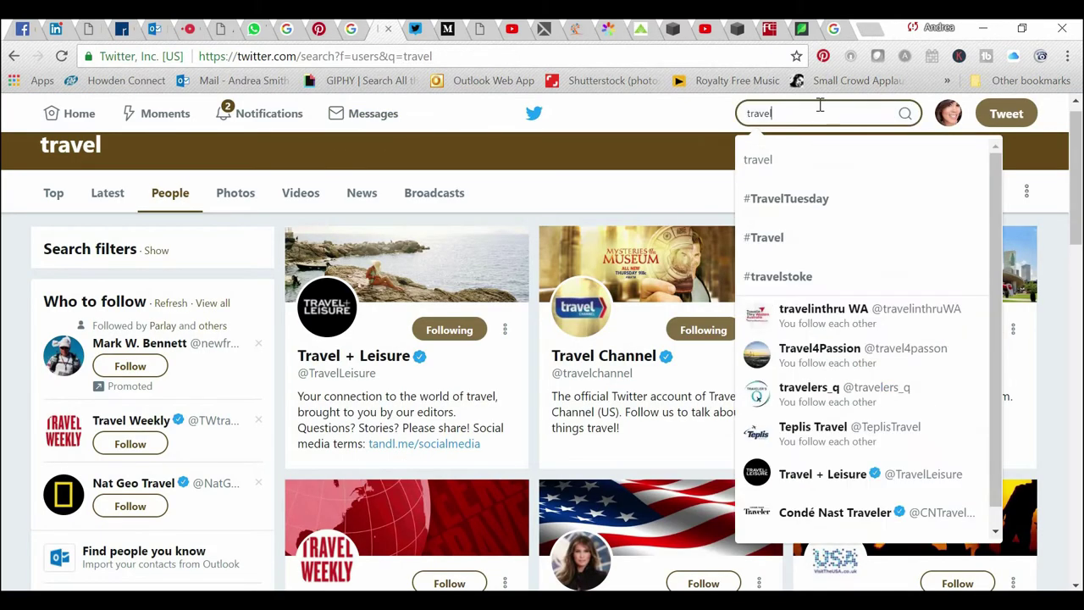
pyautogui.hotkey('ctrl', 'a')
pyautogui.write('the')
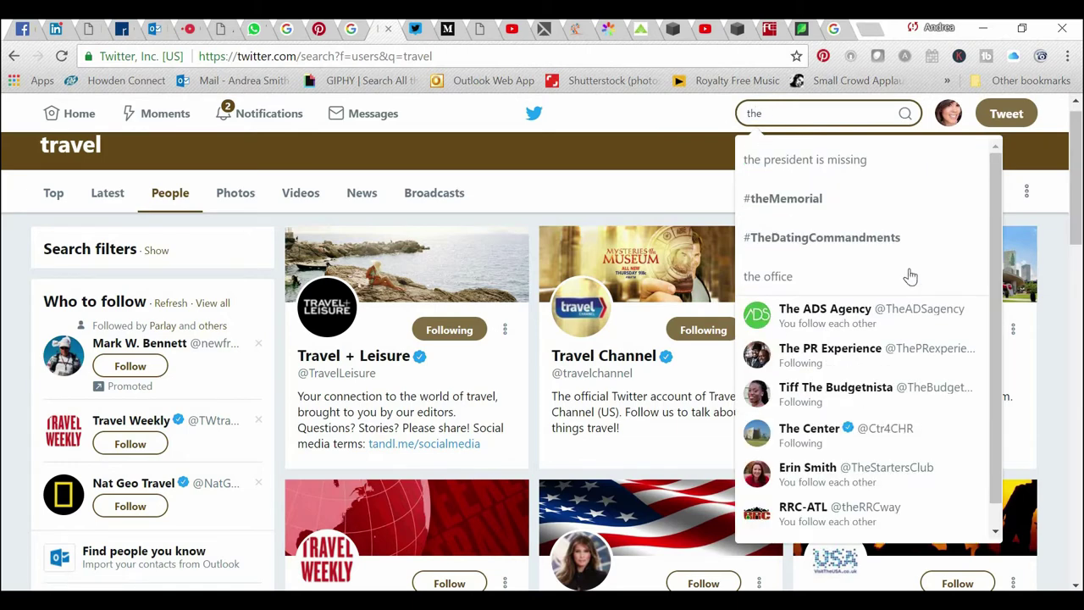
pyautogui.click(935, 329)
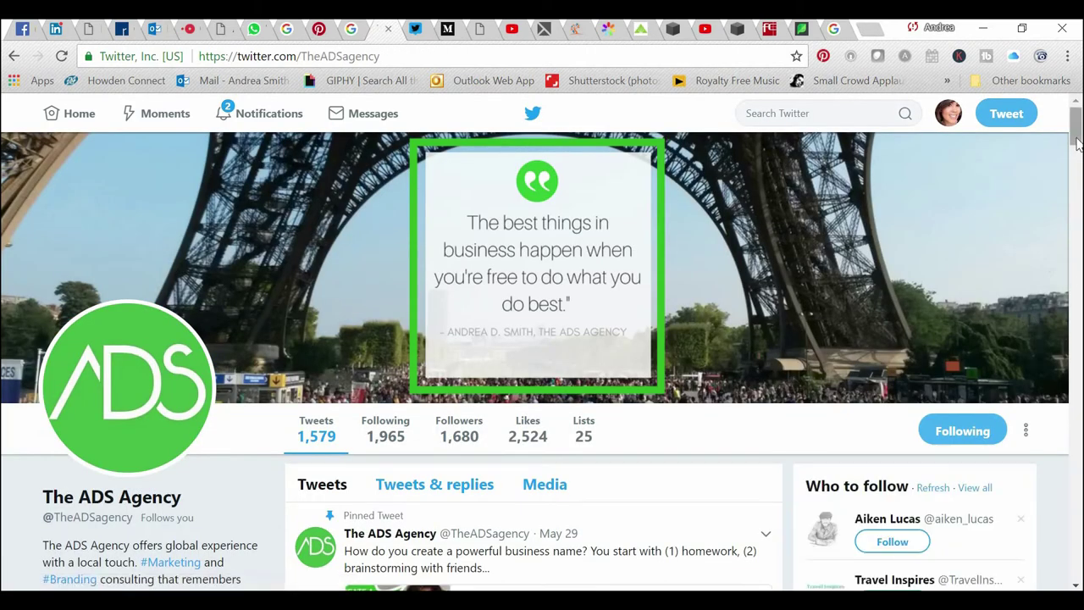
pyautogui.scroll(-5, 1076, 161)
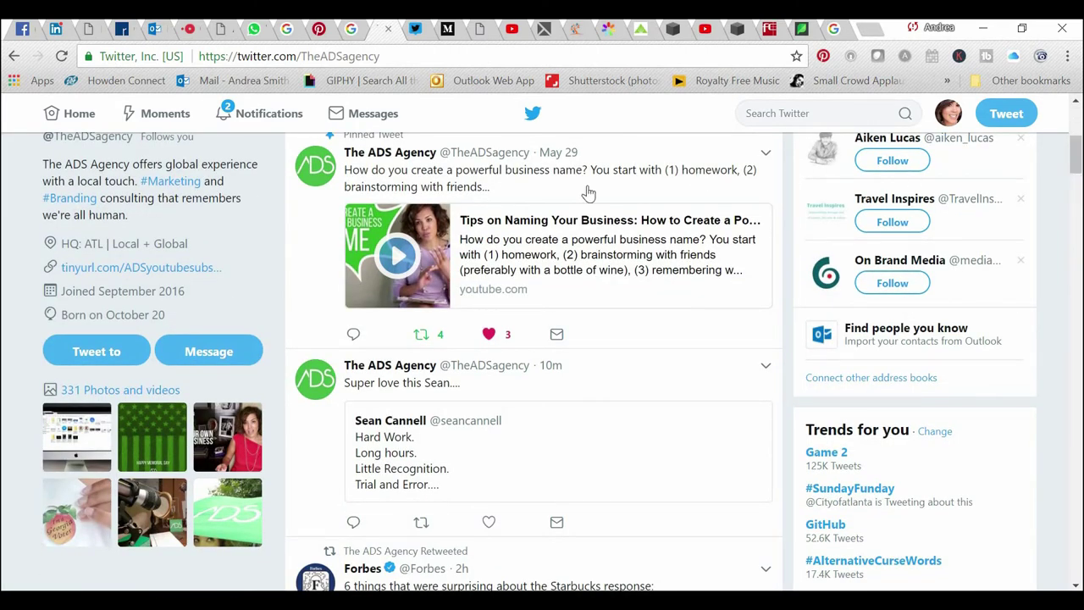
pyautogui.moveTo(504, 196); pyautogui.dragTo(347, 175)
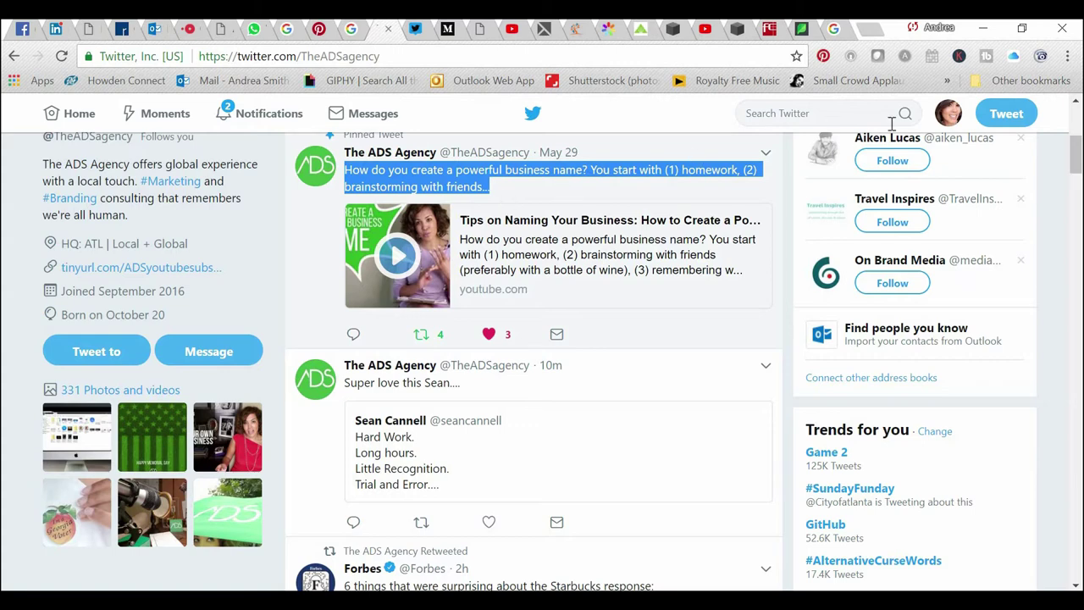
# Open the signed-in account's own profile and copy the text of its pinned tweet
pyautogui.click(947, 113)
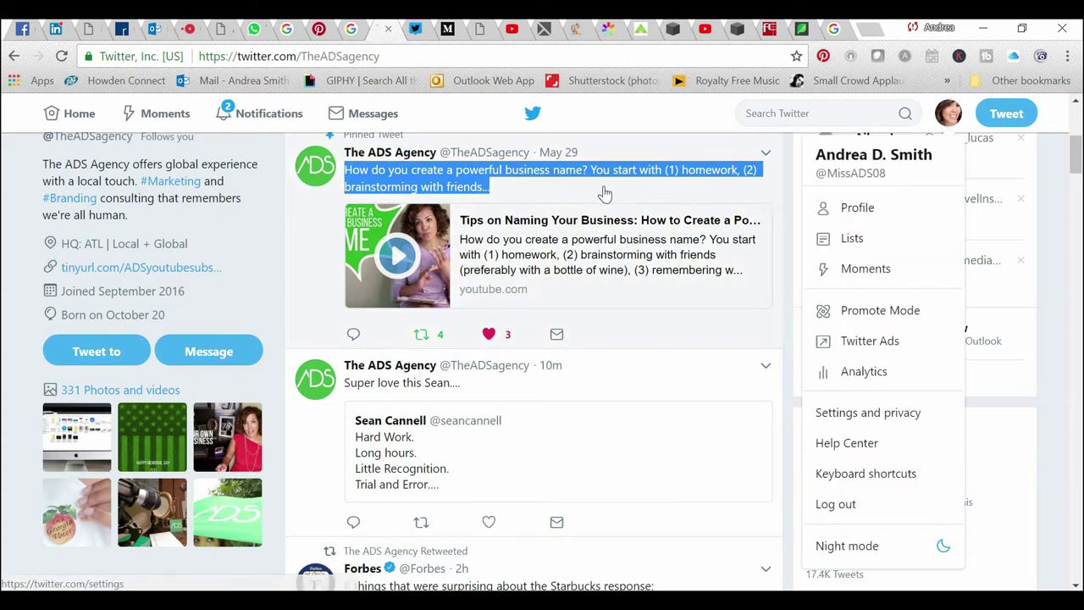
pyautogui.click(873, 212)
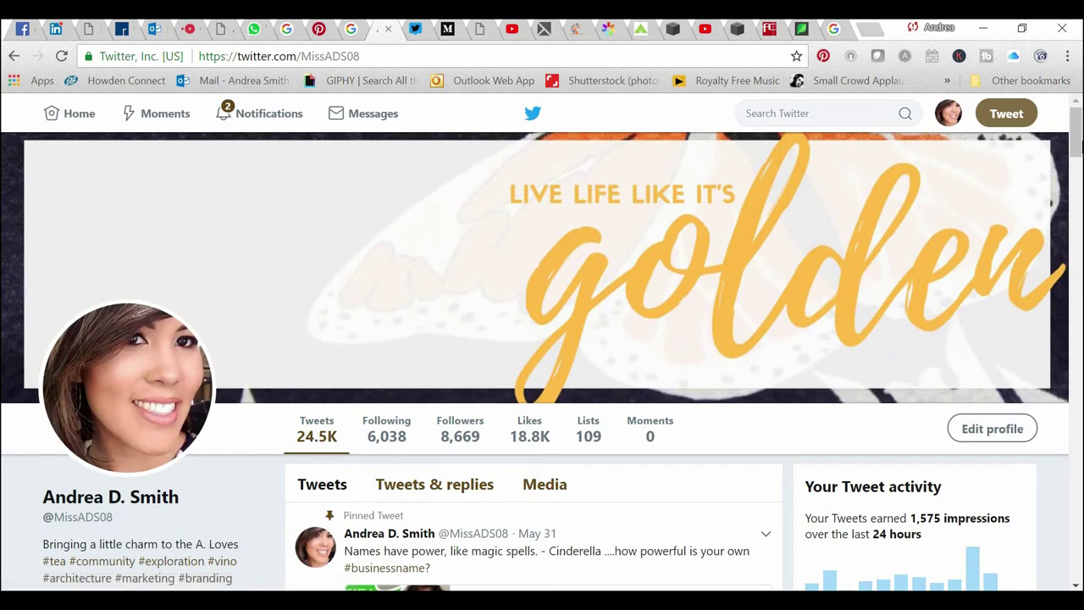
pyautogui.moveTo(1078, 146); pyautogui.dragTo(1078, 161)
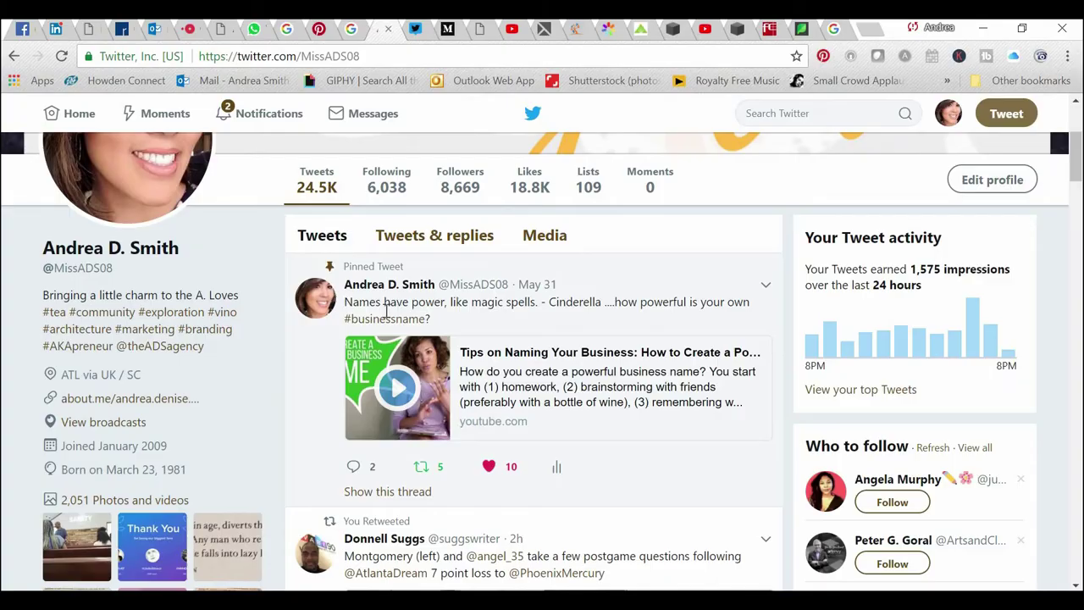
pyautogui.moveTo(432, 320); pyautogui.dragTo(350, 291)
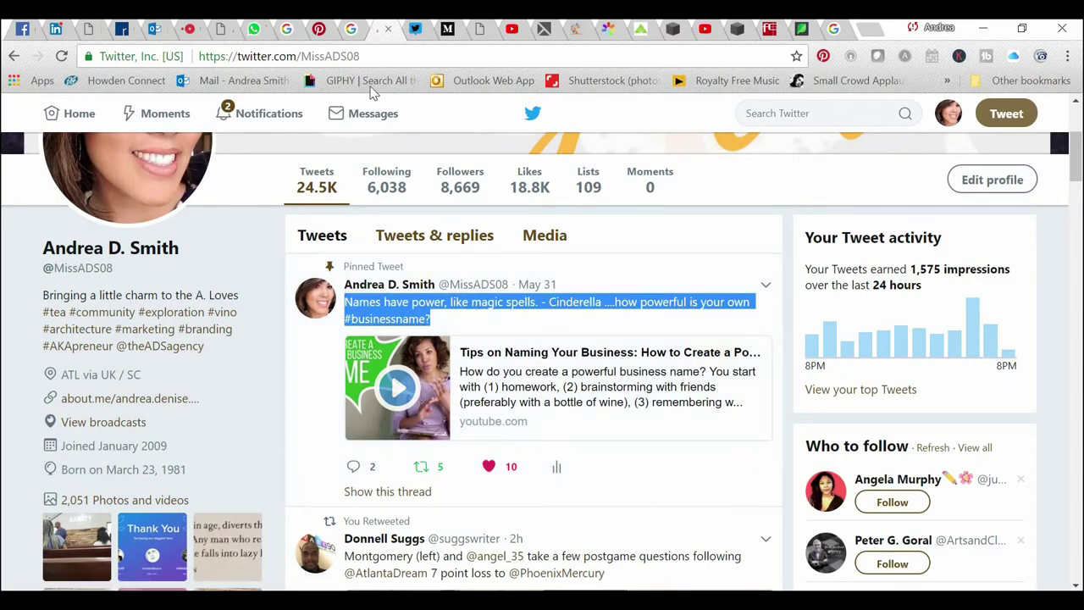
# Switch to TweetDeck and start a new tweet from The ADS Agency account only, pasting in the copied pinned tweet text
pyautogui.click(415, 31)
pyautogui.click(73, 120)
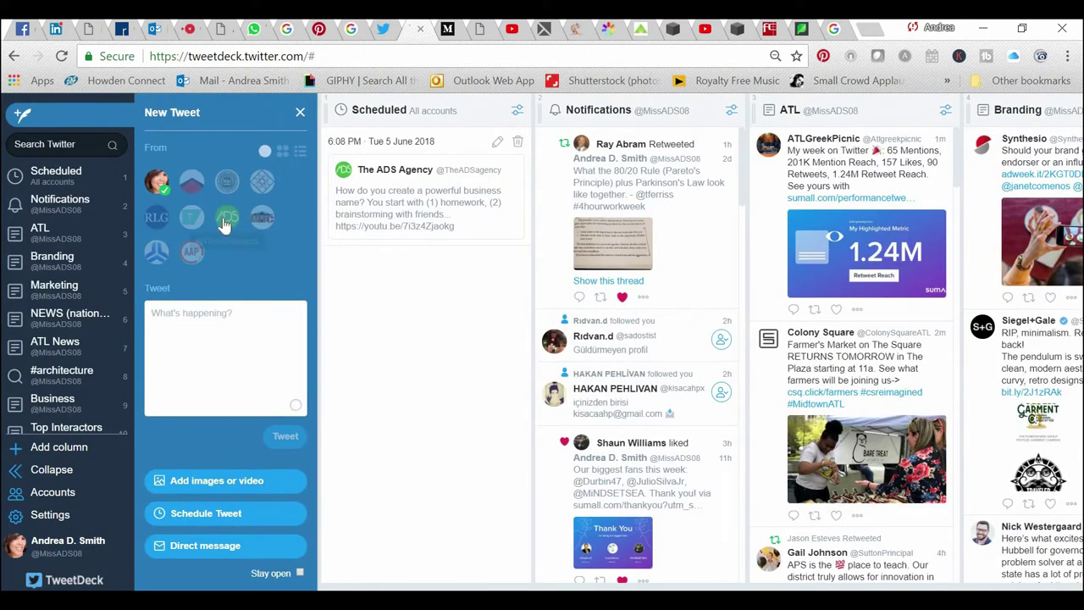
pyautogui.click(226, 217)
pyautogui.hotkey('ctrl', 'v')
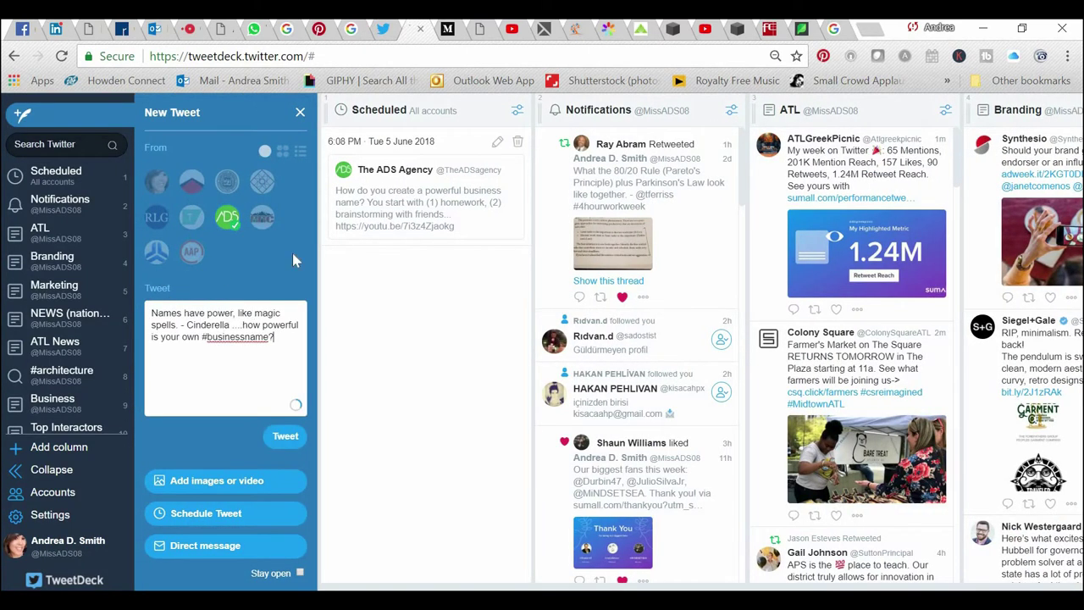
pyautogui.click(383, 29)
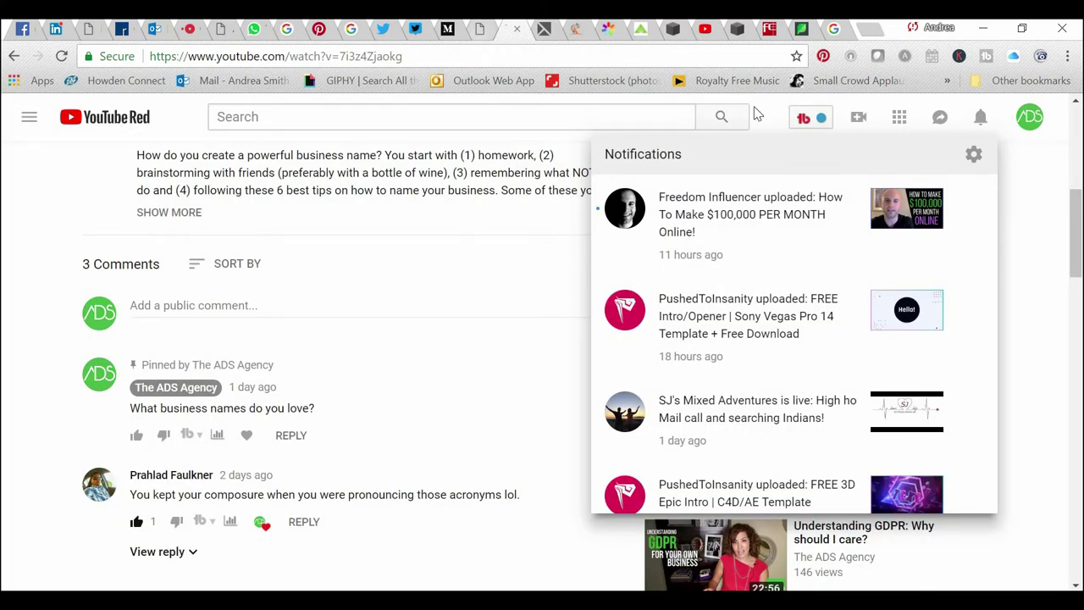
pyautogui.click(1069, 225)
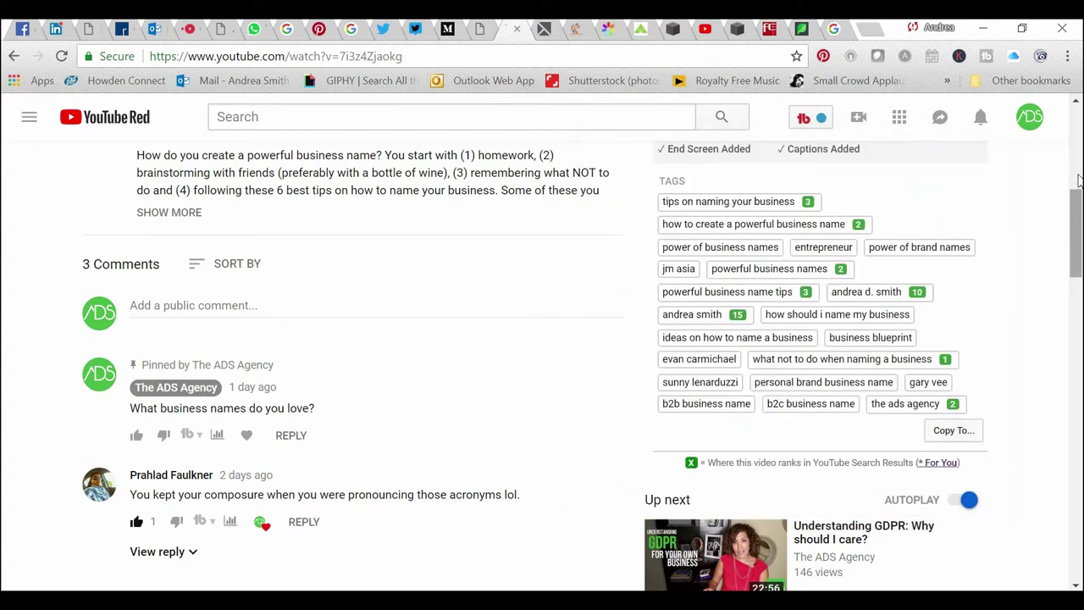
pyautogui.moveTo(1069, 225); pyautogui.dragTo(1069, 139)
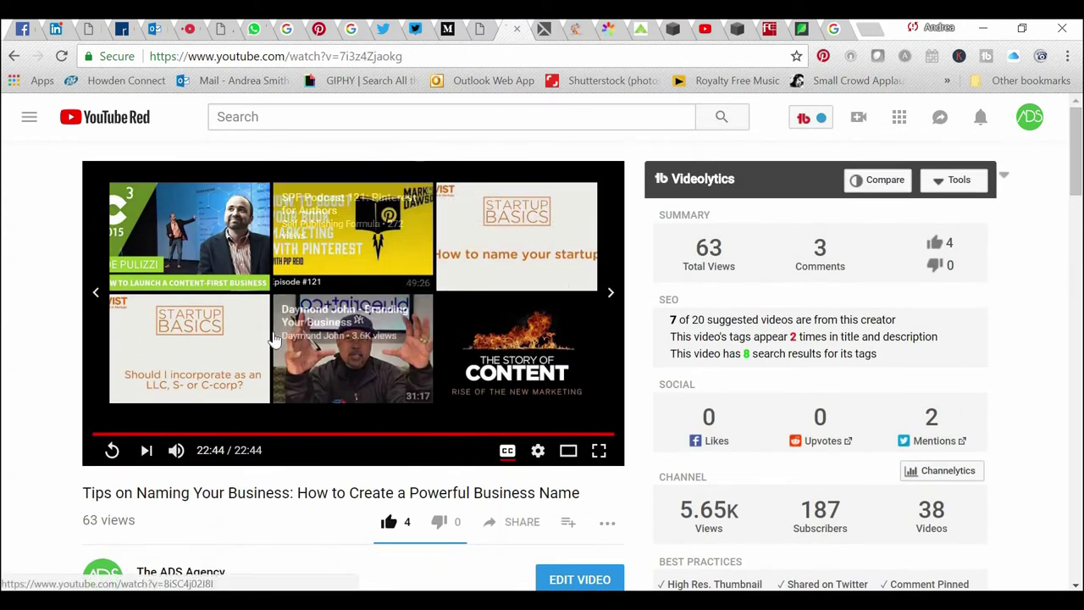
pyautogui.click(110, 452)
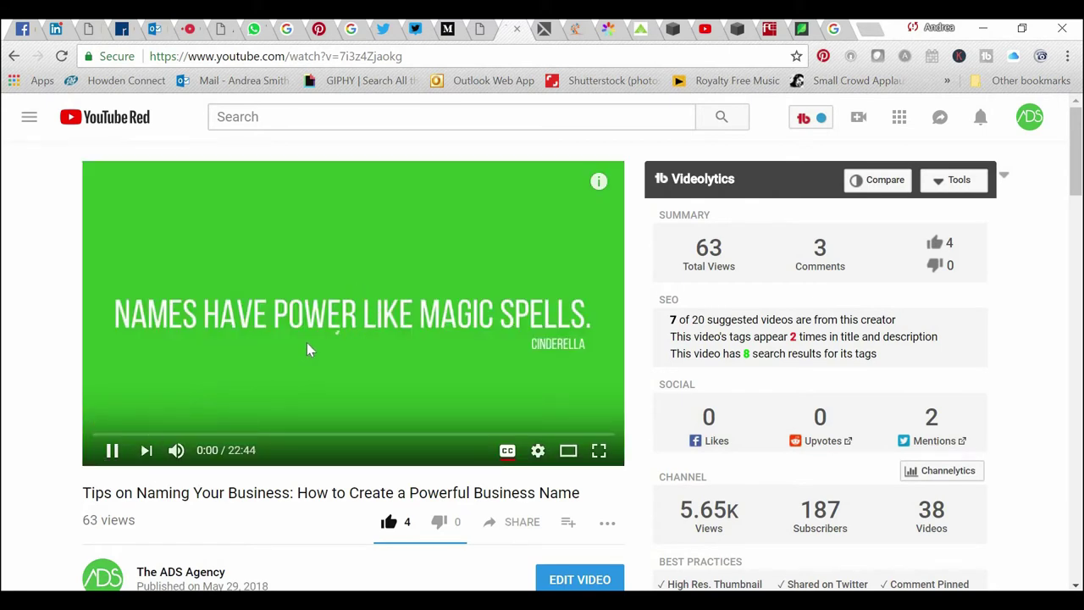
pyautogui.rightClick(365, 272)
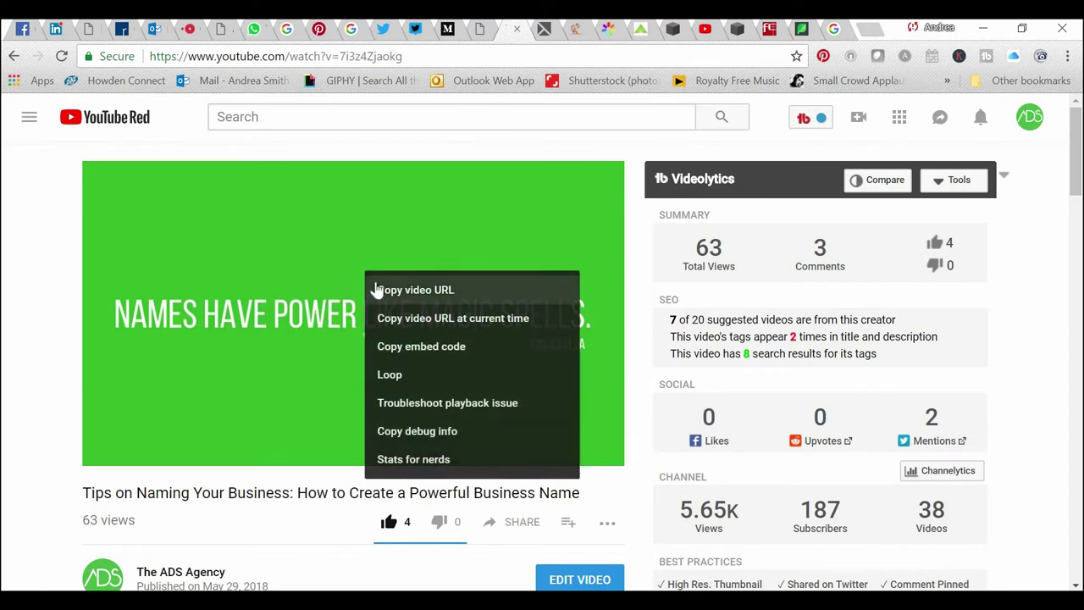
pyautogui.click(212, 374)
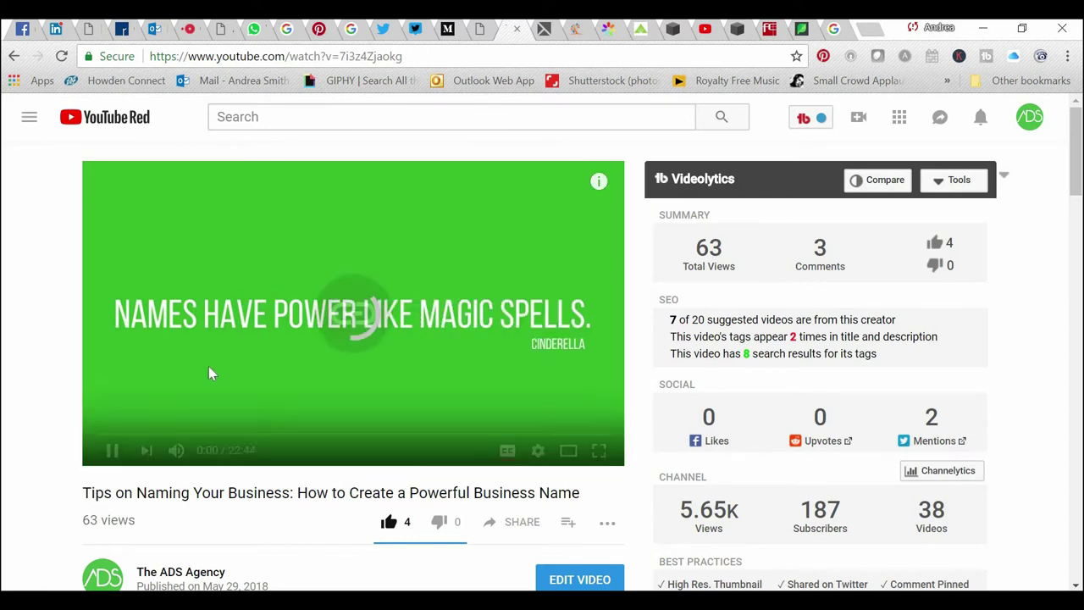
pyautogui.click(111, 450)
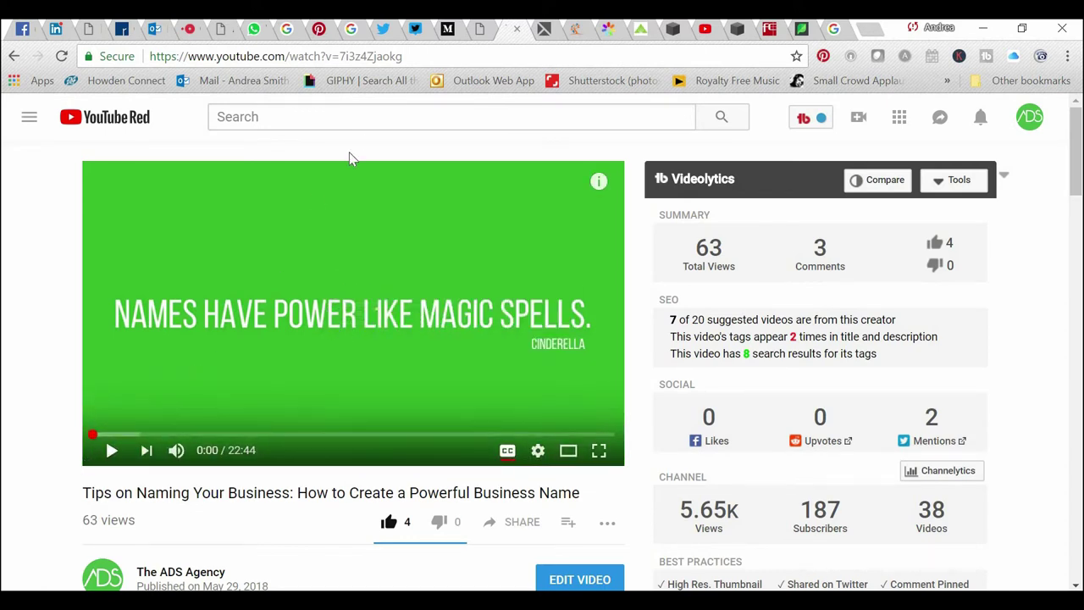
pyautogui.click(416, 30)
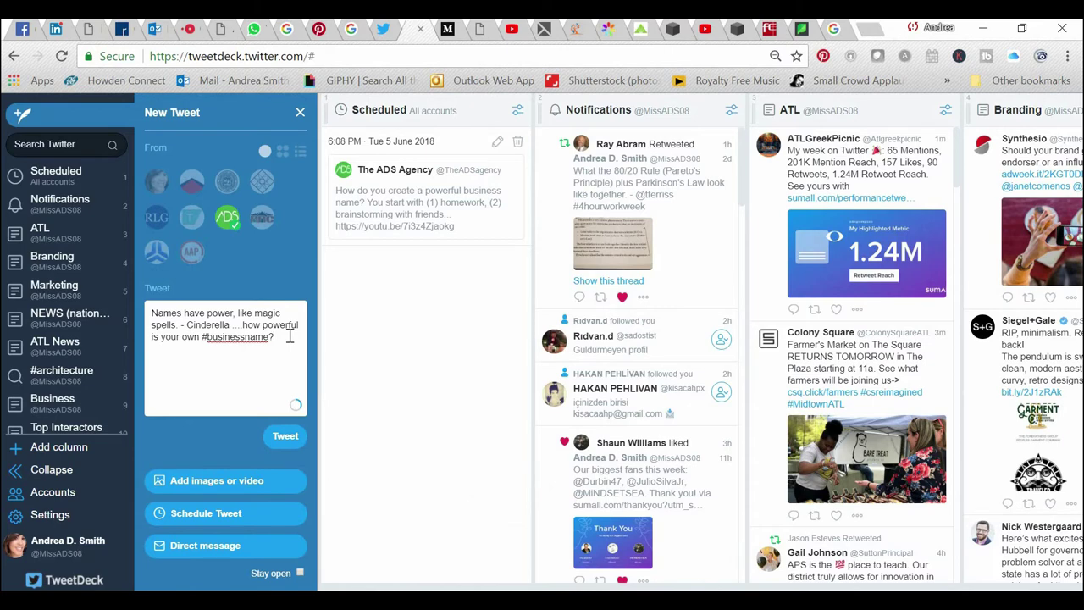
pyautogui.write('https://youtu.be/7i3z4Zjaokg')
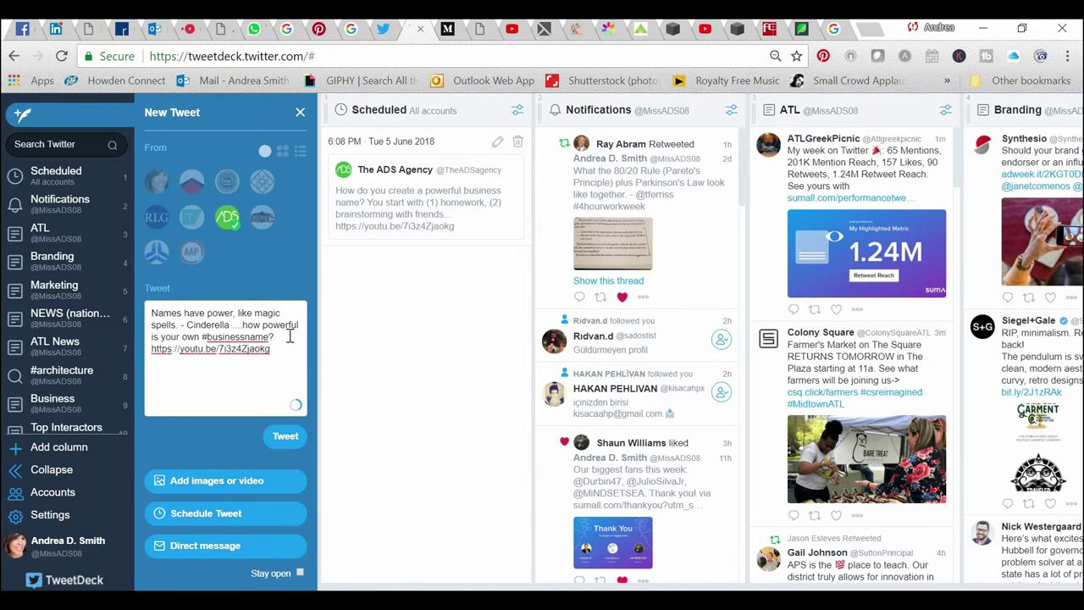
pyautogui.moveTo(271, 351); pyautogui.dragTo(145, 310)
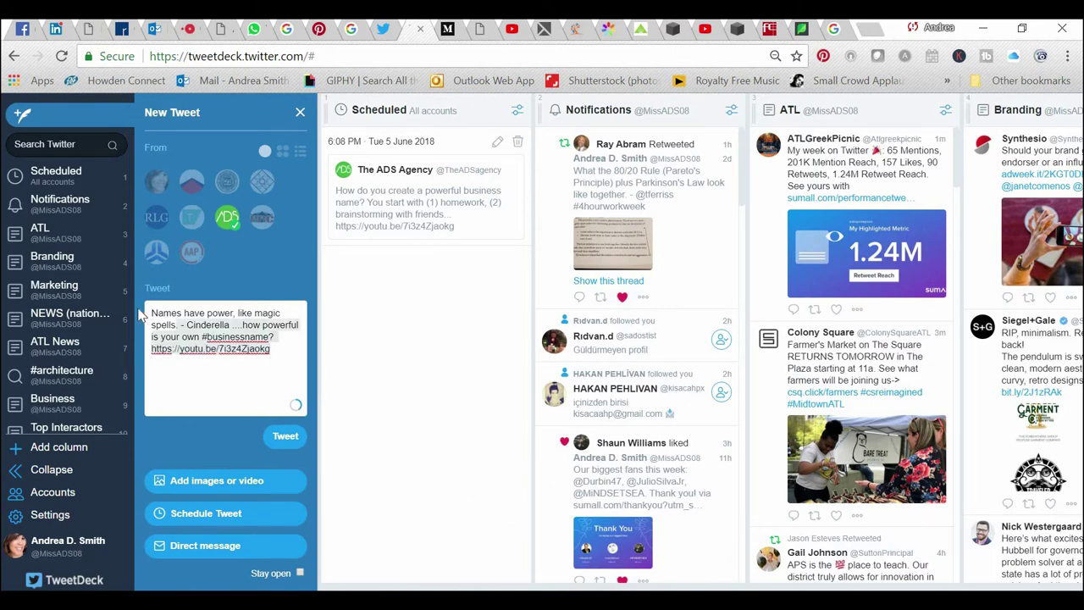
pyautogui.click(165, 315)
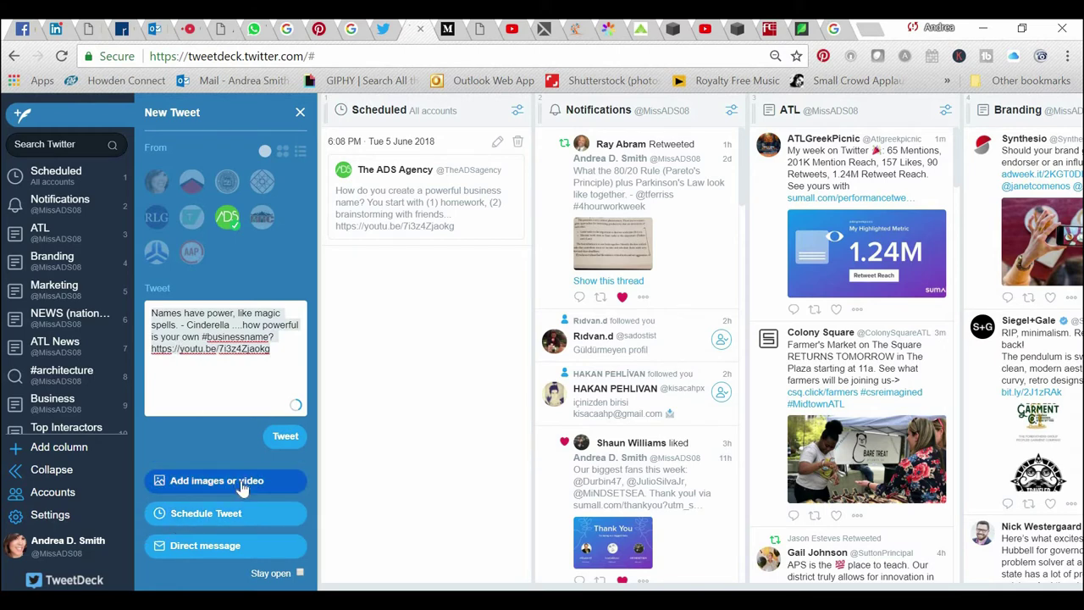
# Set the tweet's schedule to 6:08 AM on Thursday 7 June 2018
pyautogui.click(217, 529)
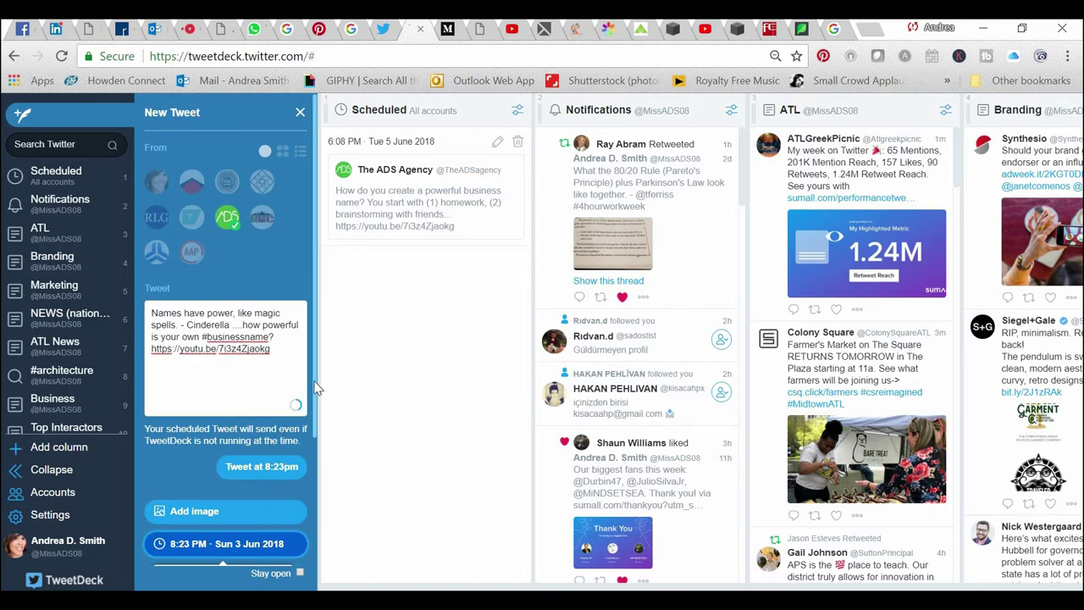
pyautogui.moveTo(315, 388); pyautogui.dragTo(303, 513)
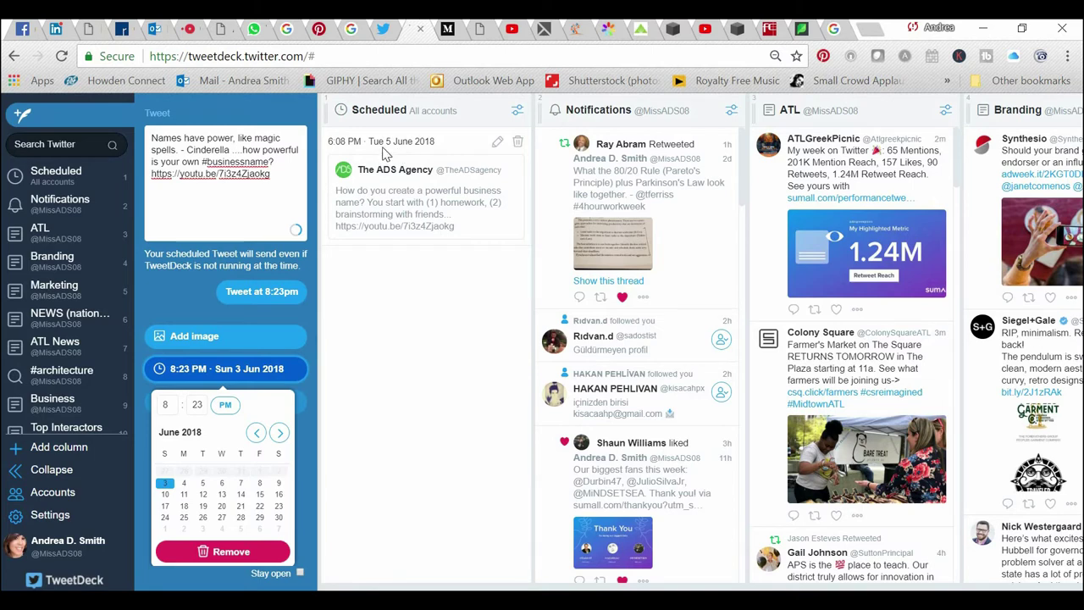
pyautogui.click(241, 483)
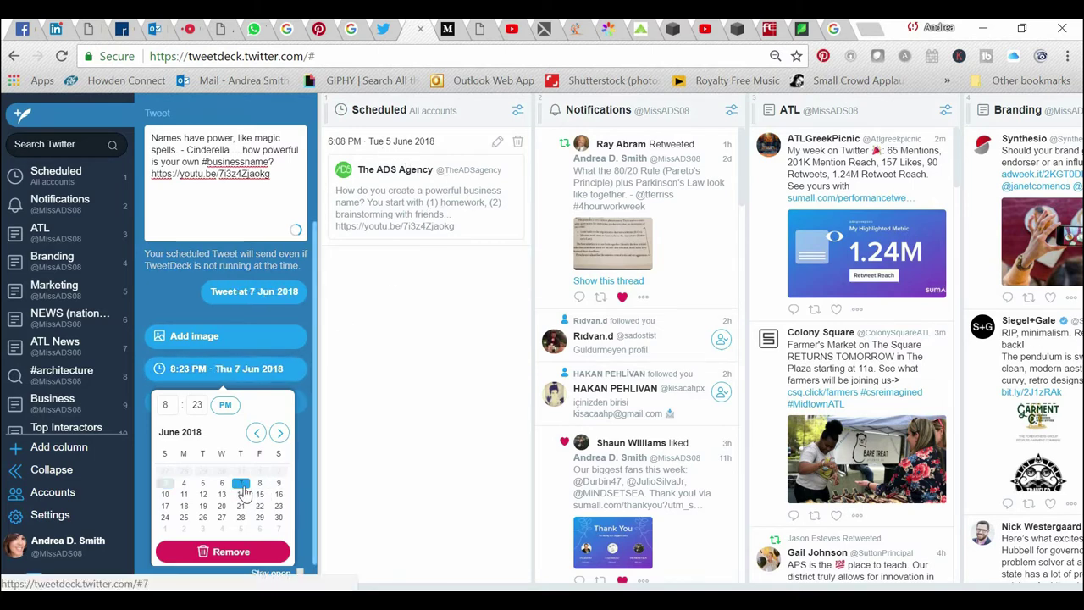
pyautogui.click(163, 407)
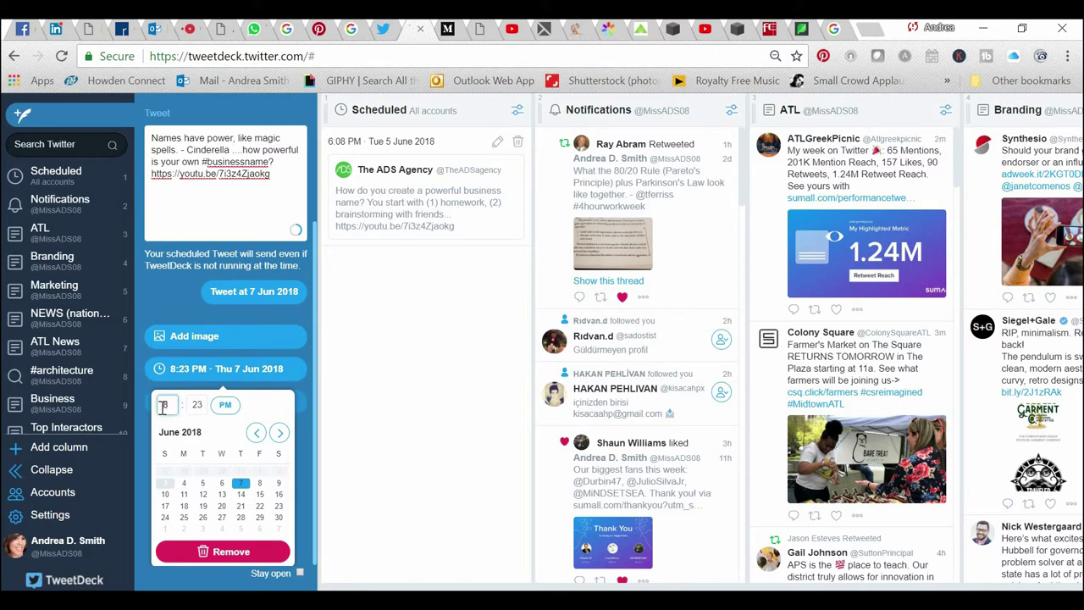
pyautogui.write('6')
pyautogui.click(194, 406)
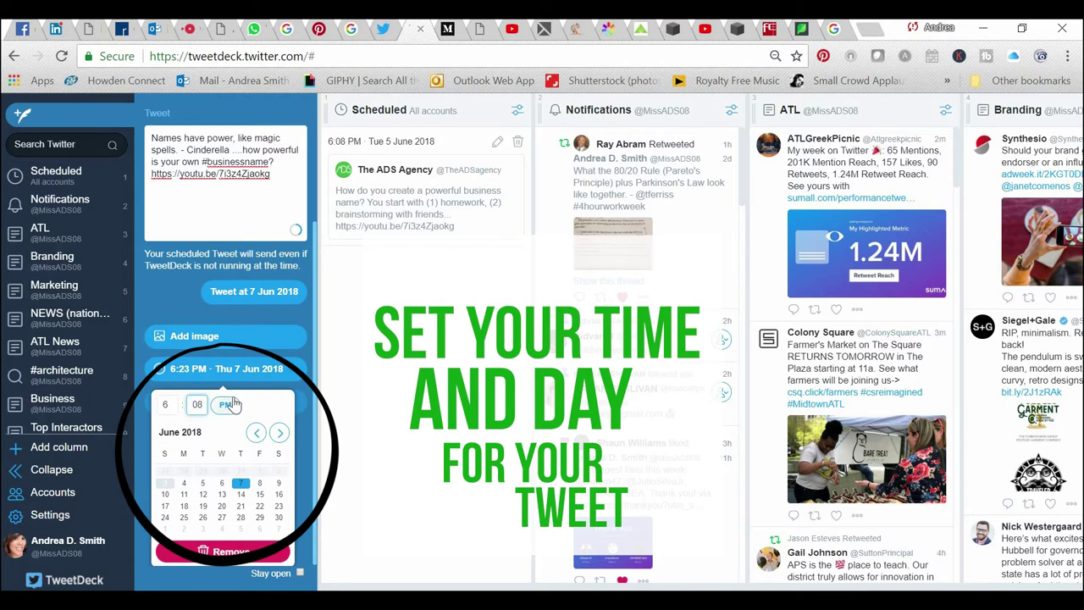
pyautogui.click(231, 405)
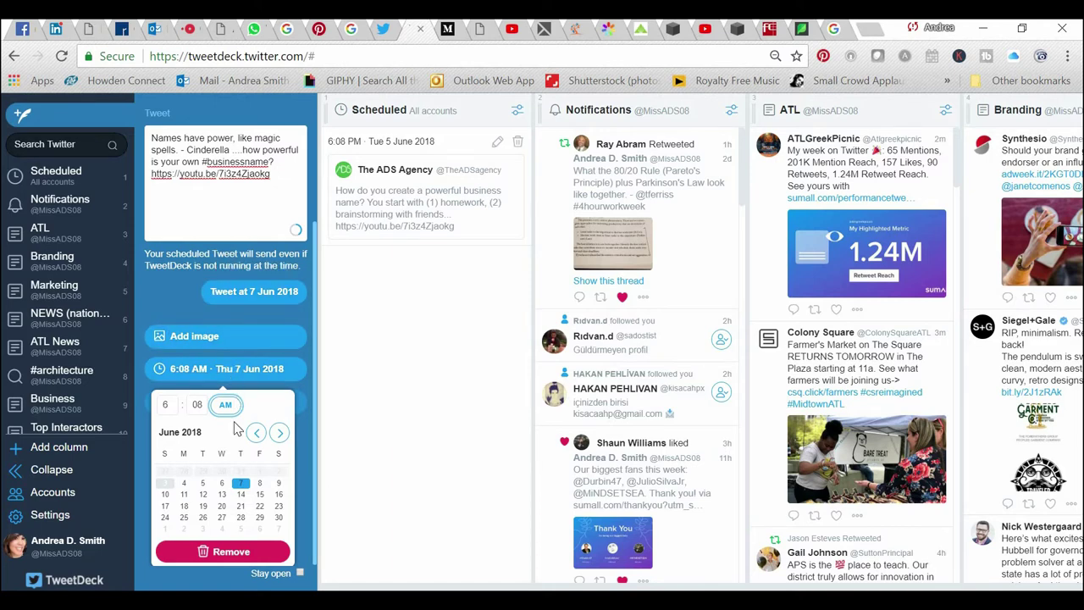
# Insert #thursdaythoughts on its own line before the video link, submit the scheduled tweet, and reload TweetDeck
pyautogui.click(290, 164)
pyautogui.write('#thursdaythought')
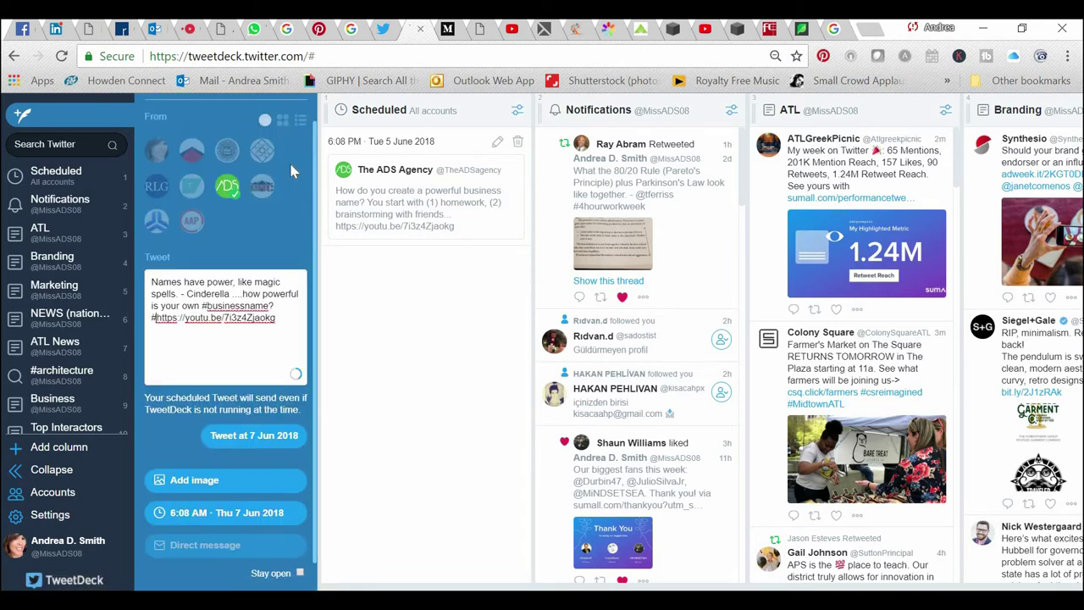
pyautogui.write('s')
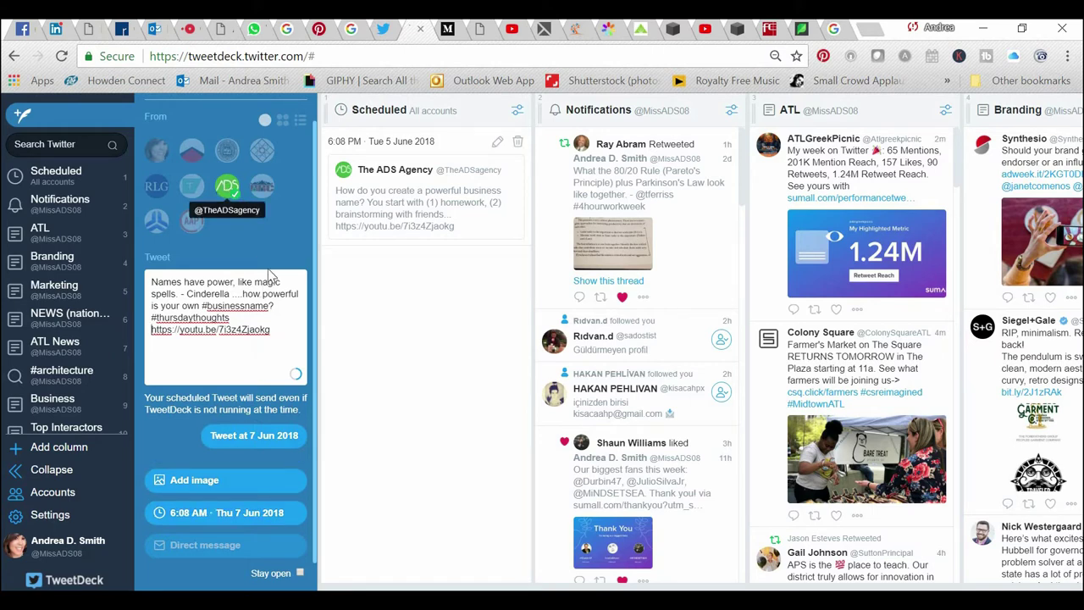
pyautogui.scroll(1, 250, 478)
pyautogui.click(252, 447)
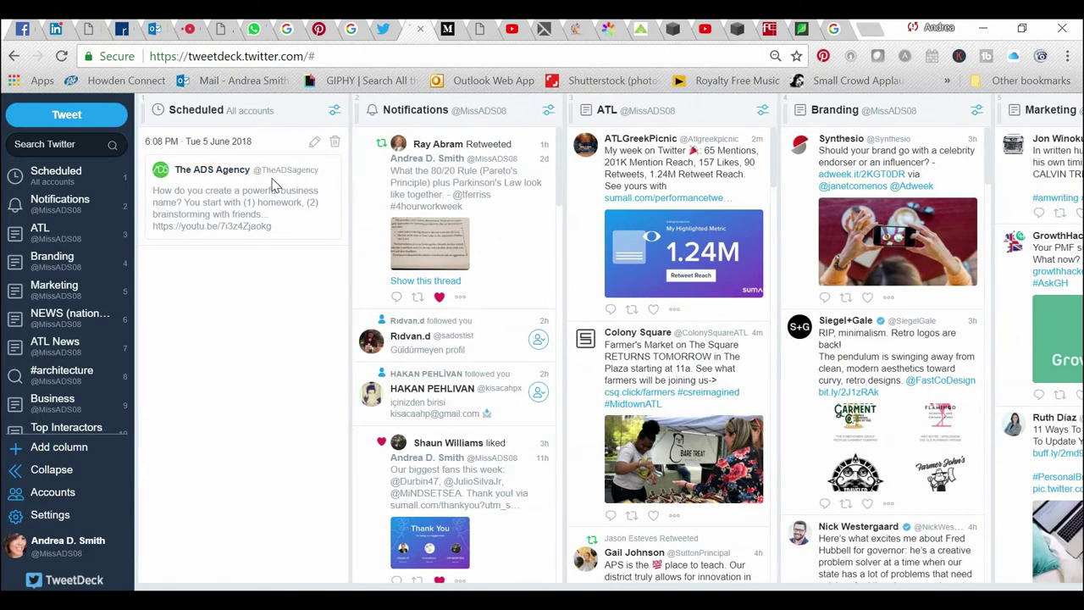
pyautogui.click(371, 56)
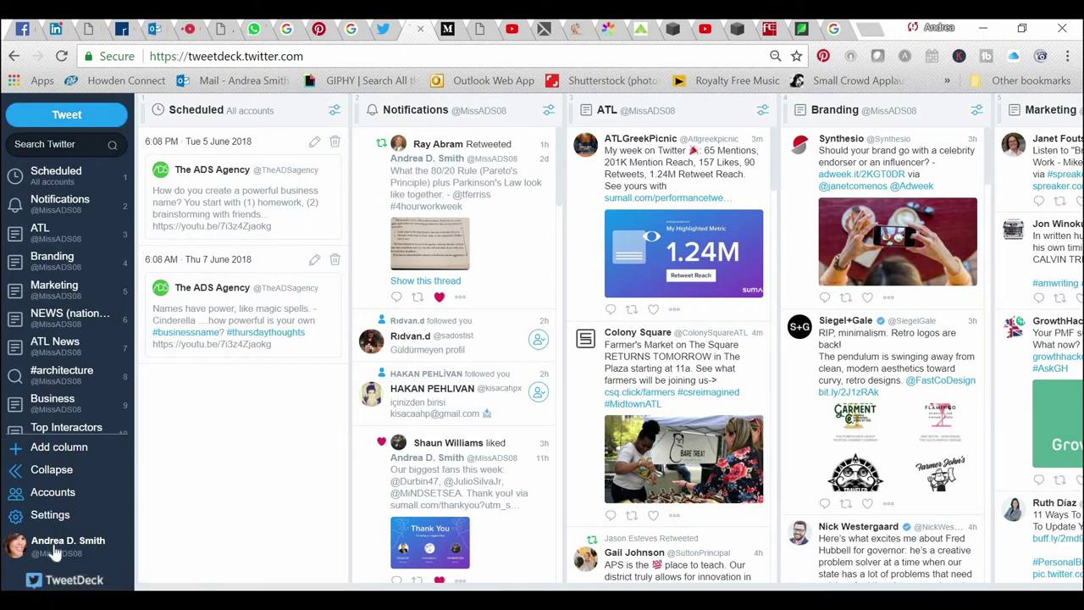
# Review the linked accounts, open the authorization form for linking another owned account, and close everything without authorizing
pyautogui.click(52, 494)
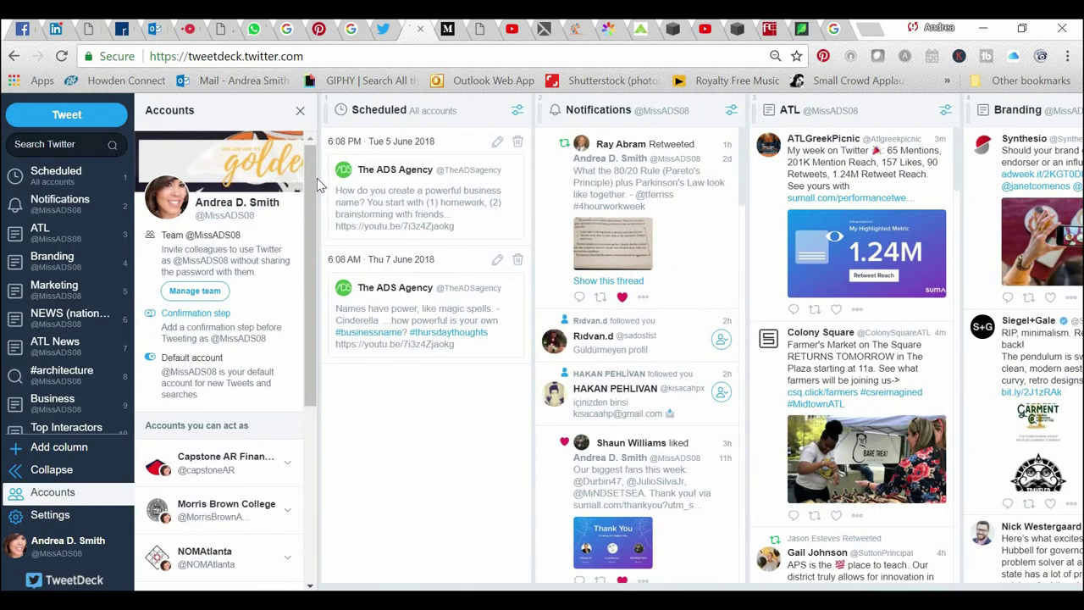
pyautogui.moveTo(315, 163); pyautogui.dragTo(285, 382)
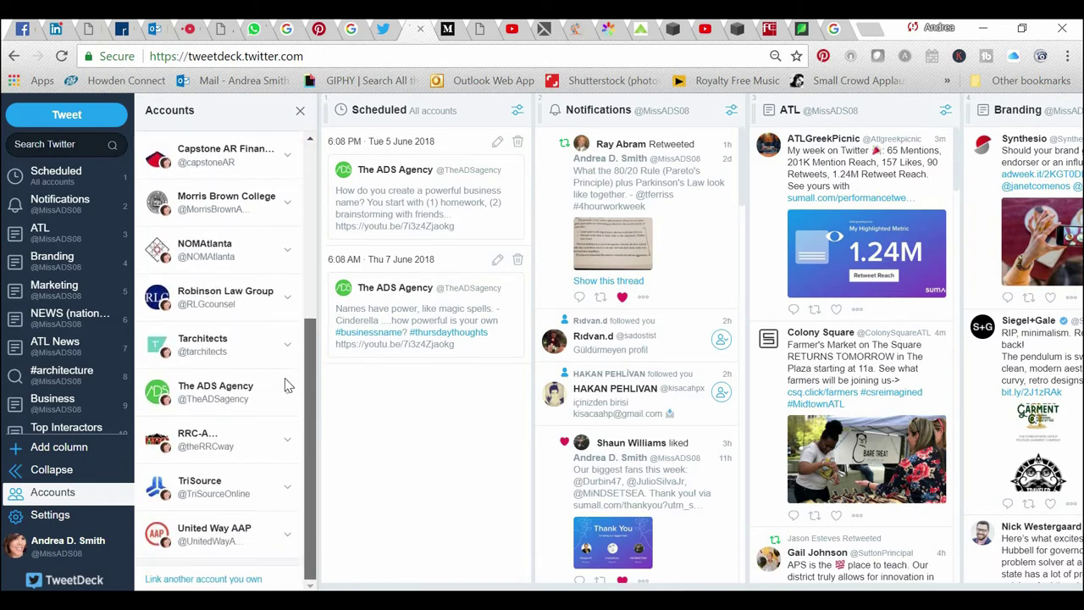
pyautogui.click(204, 579)
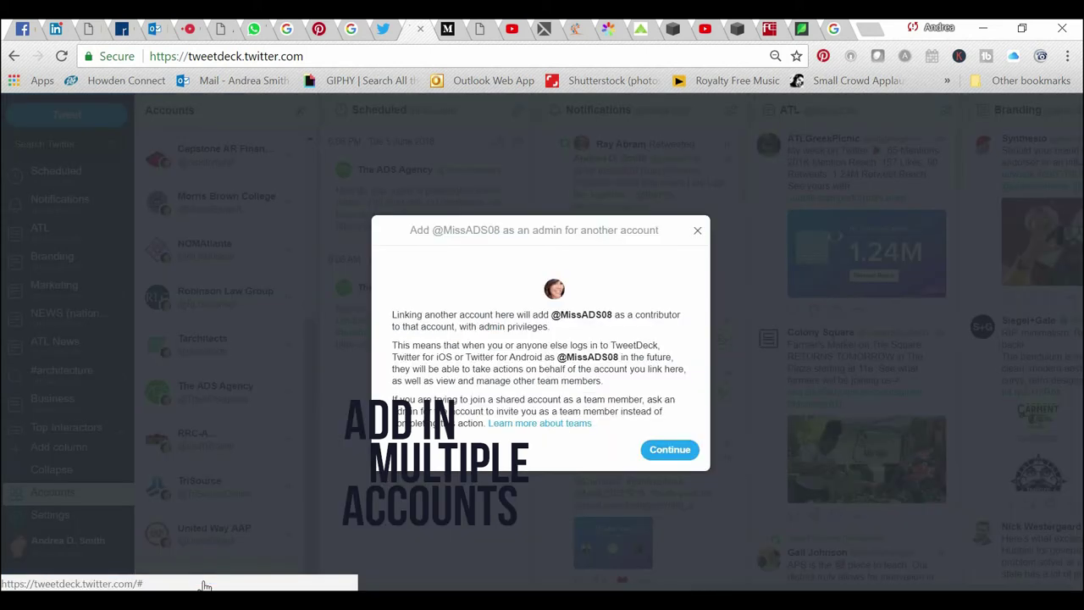
pyautogui.click(670, 450)
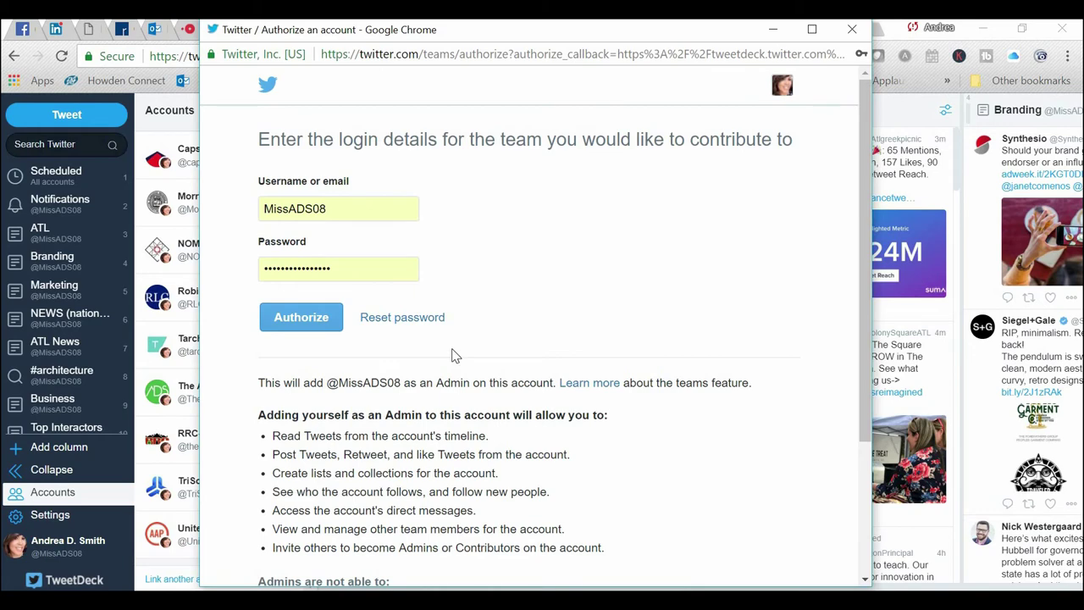
pyautogui.click(852, 30)
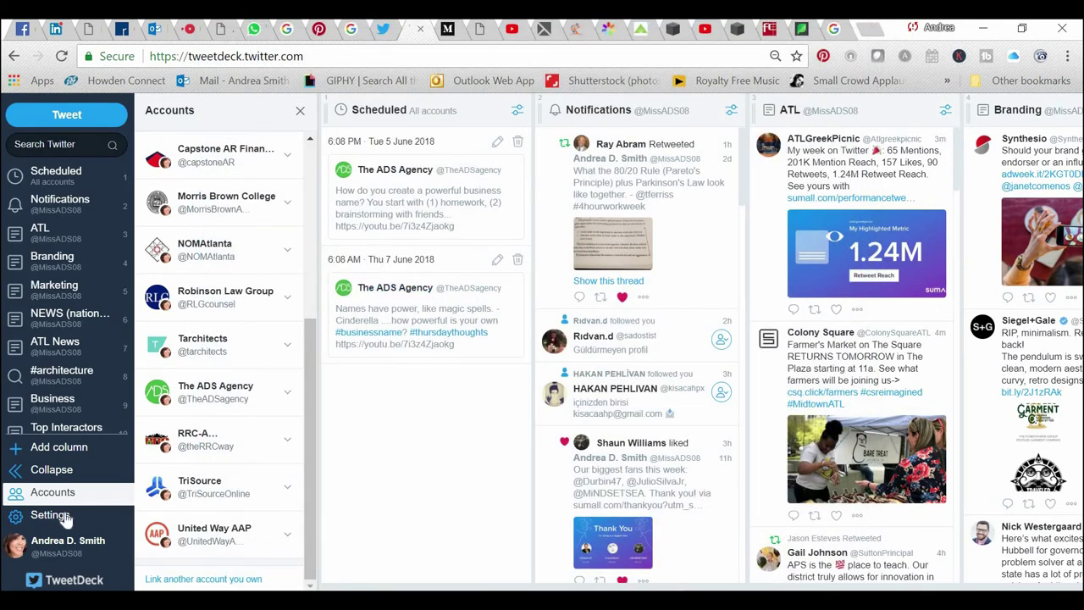
pyautogui.click(301, 111)
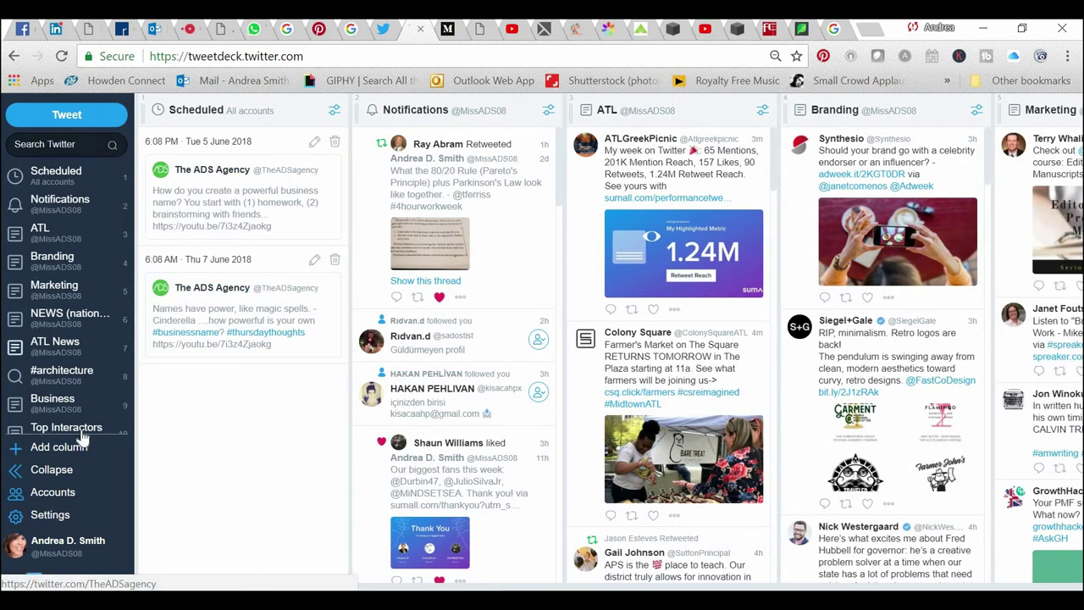
# Collapse the TweetDeck navigation sidebar to icons only and expand it again
pyautogui.click(51, 471)
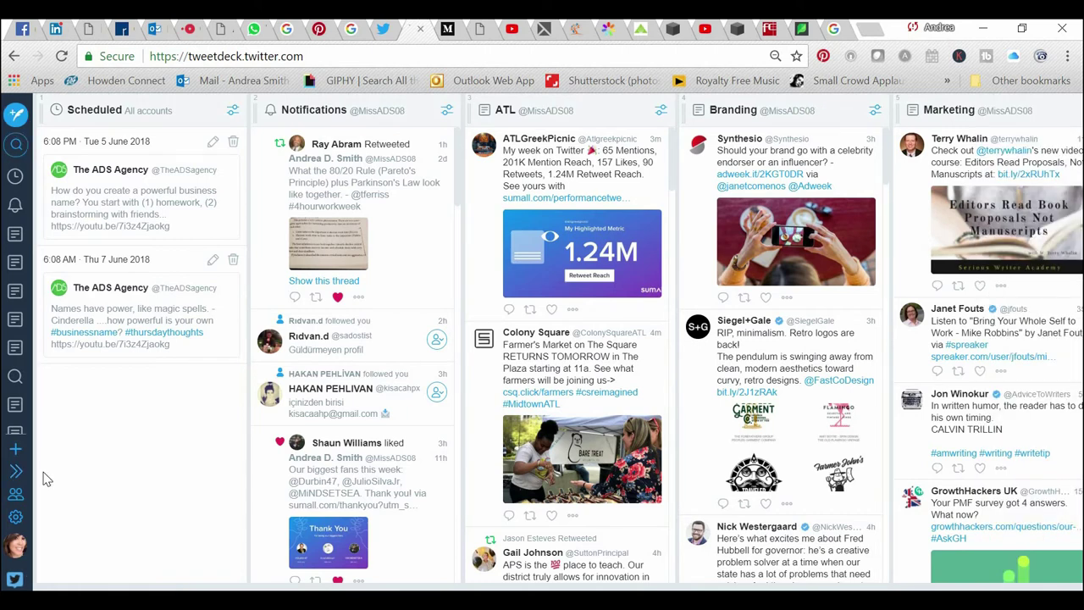
pyautogui.click(15, 472)
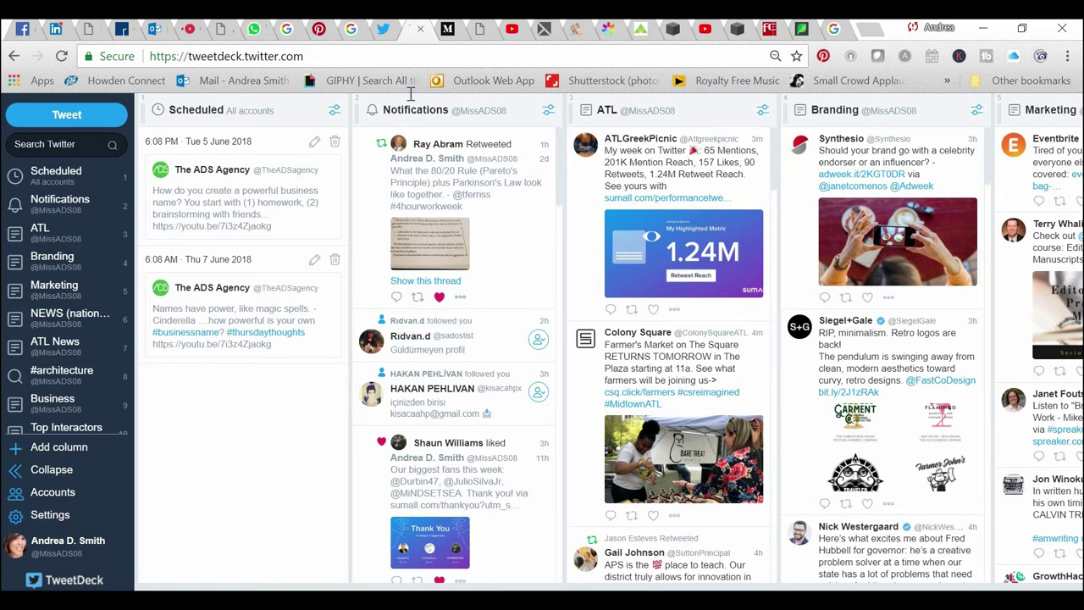
# Switch to the Twitter profile page to view its header, and return to TweetDeck
pyautogui.click(390, 36)
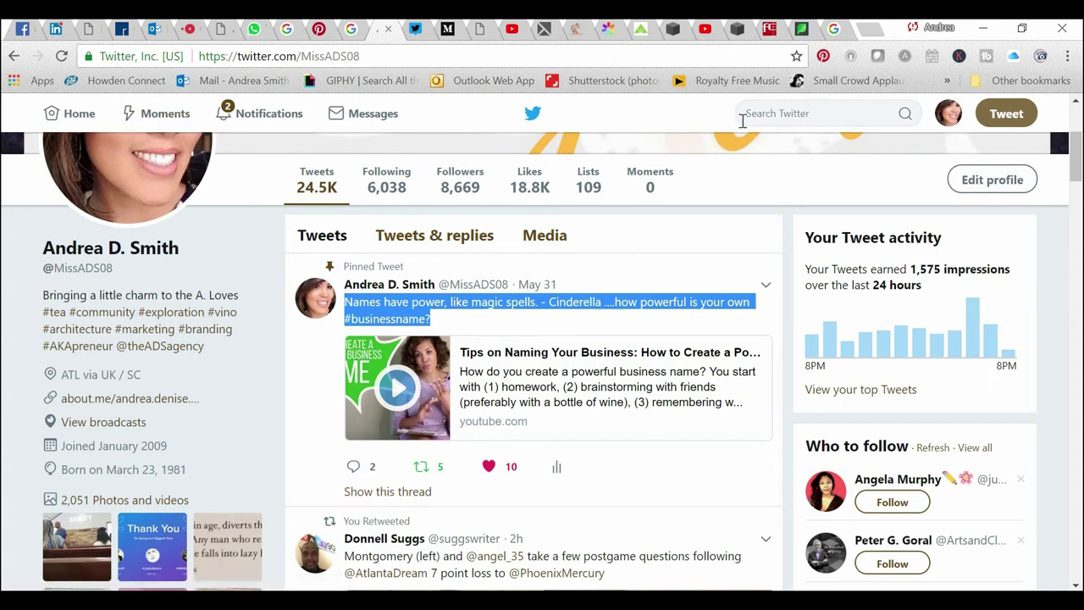
pyautogui.scroll(3, 1076, 161)
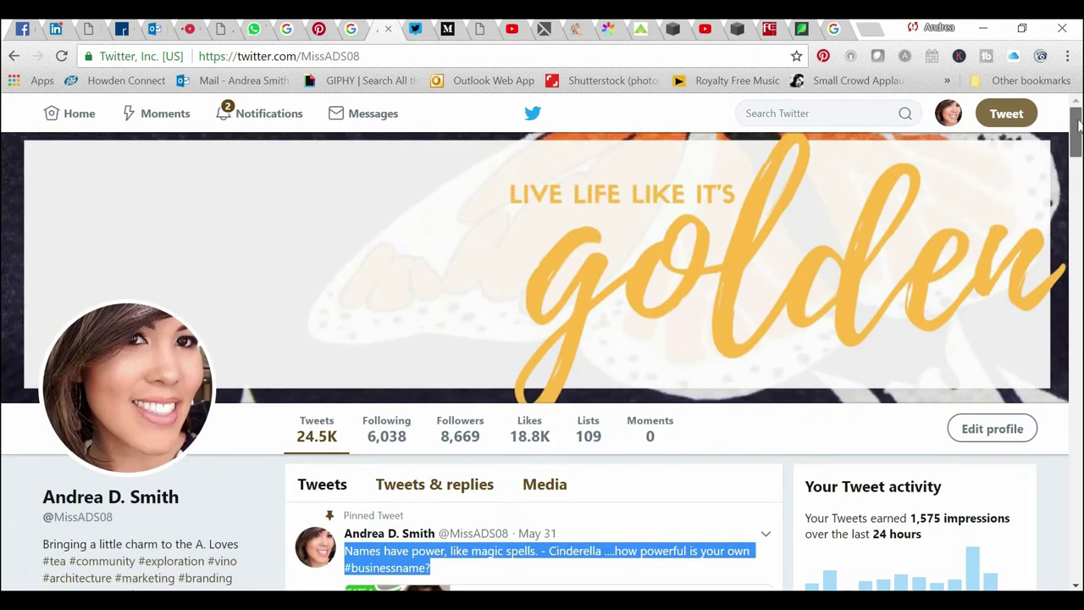
pyautogui.click(415, 39)
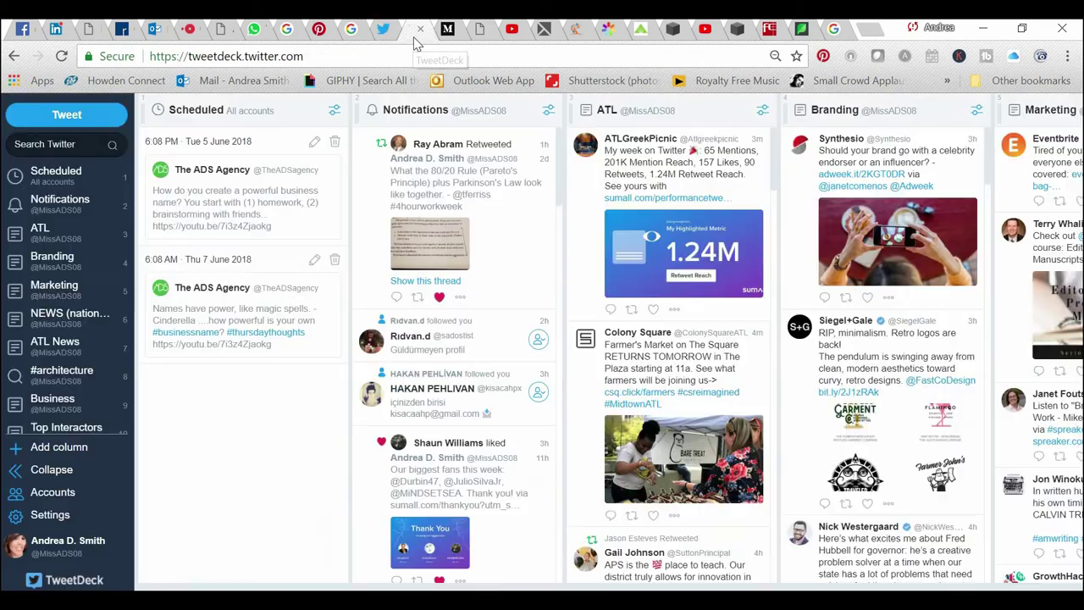